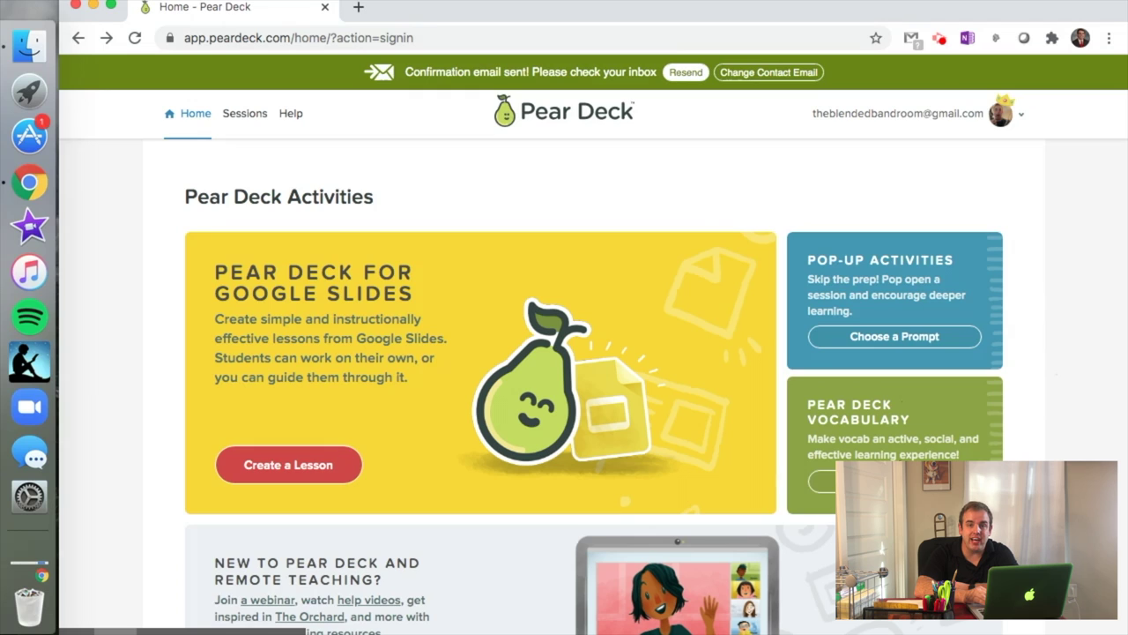
Create a new vocabulary list with Quarter Note as the first term and give it the suggested dictionary definition.
left_click(882, 481)
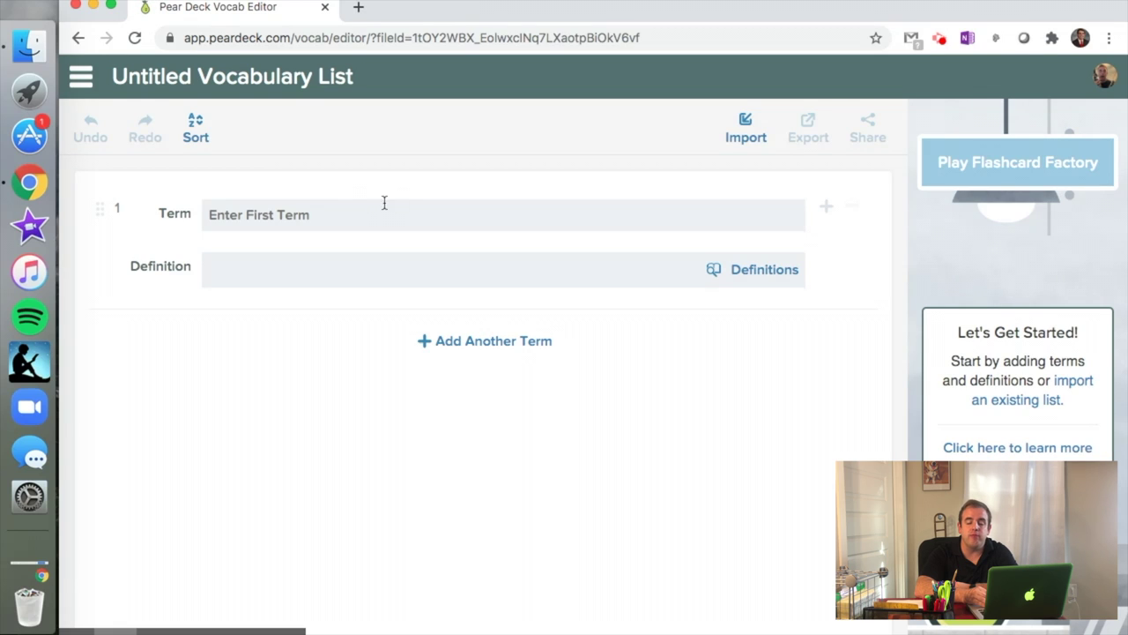
left_click(374, 212)
type("WQu")
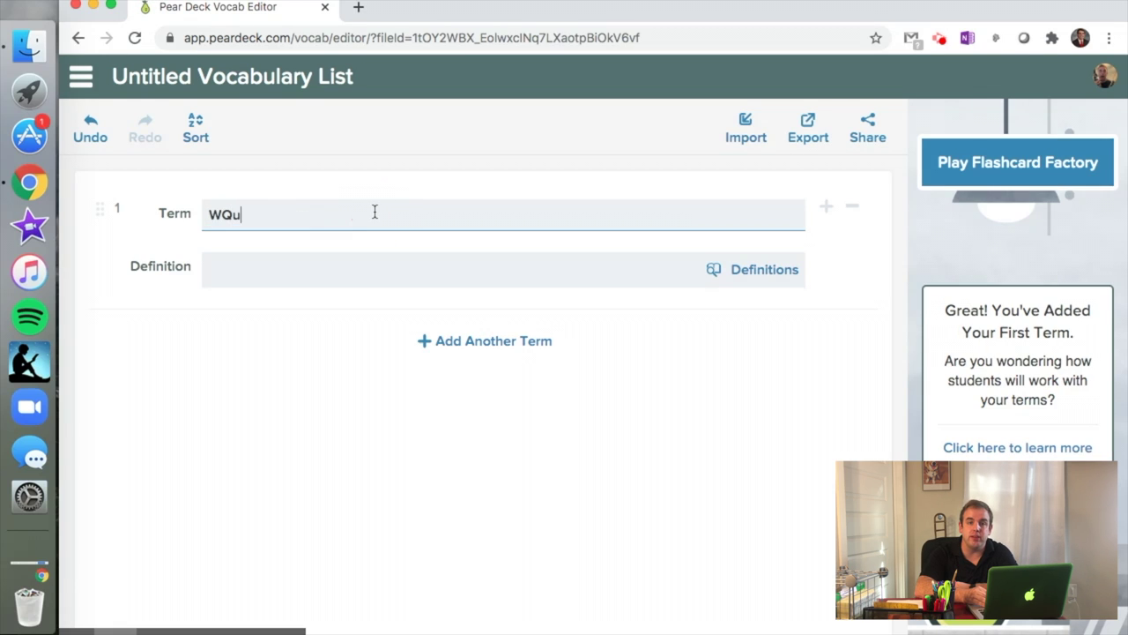
key("BackSpace")
type("Quart")
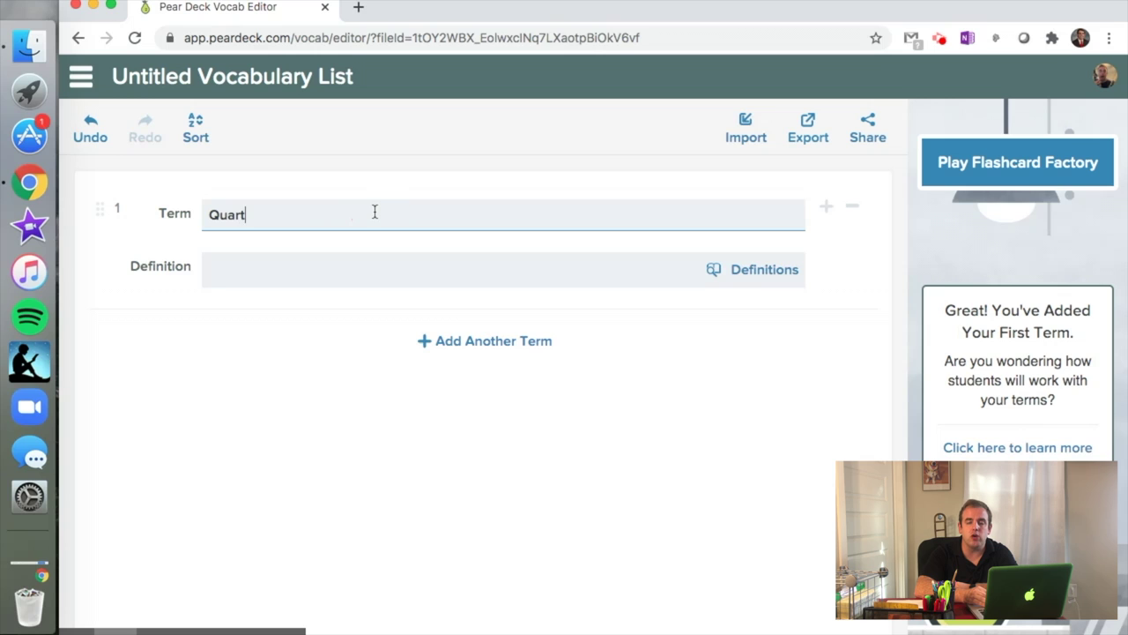
type("er NOte")
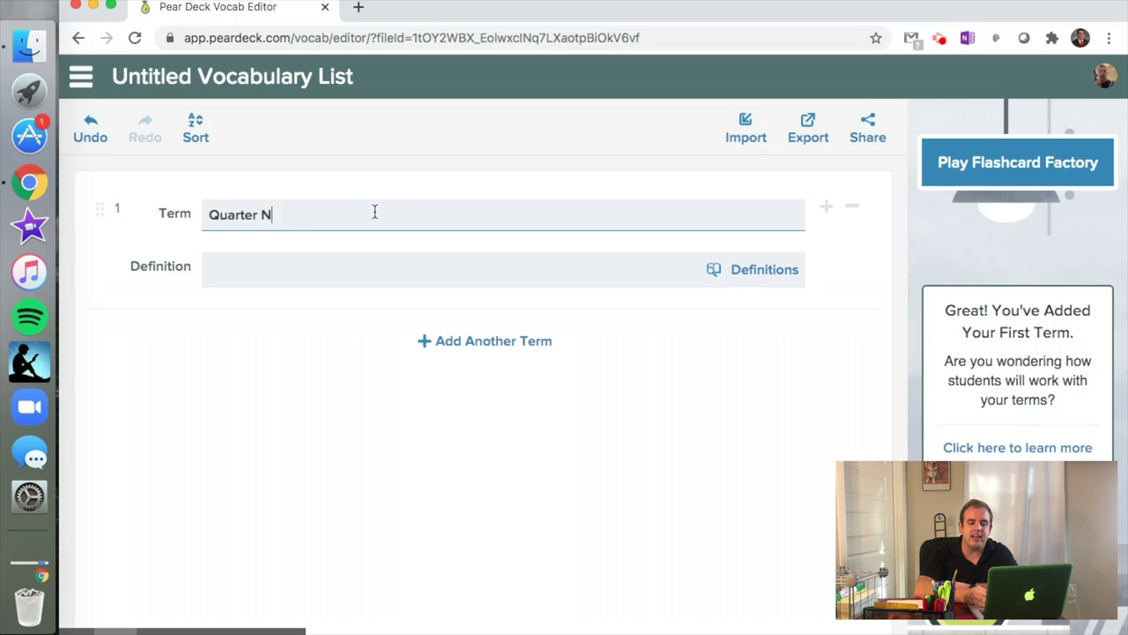
left_click(735, 270)
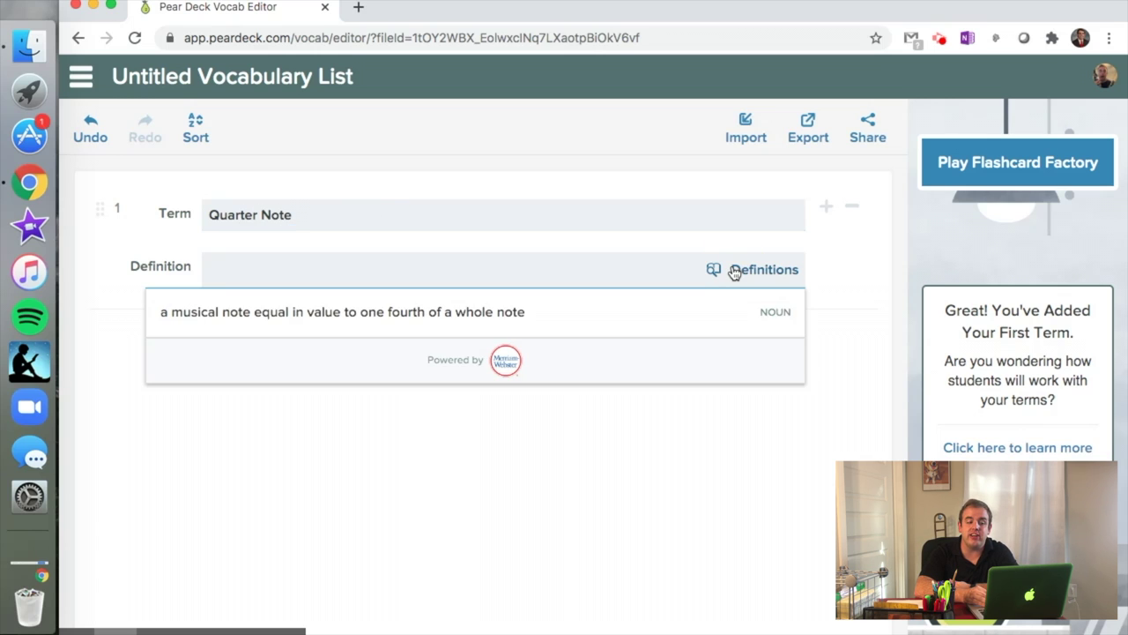
left_click(627, 320)
Add Half Note, Whole Note and Eighth Note as further terms, each with its suggested dictionary definition.
left_click(496, 342)
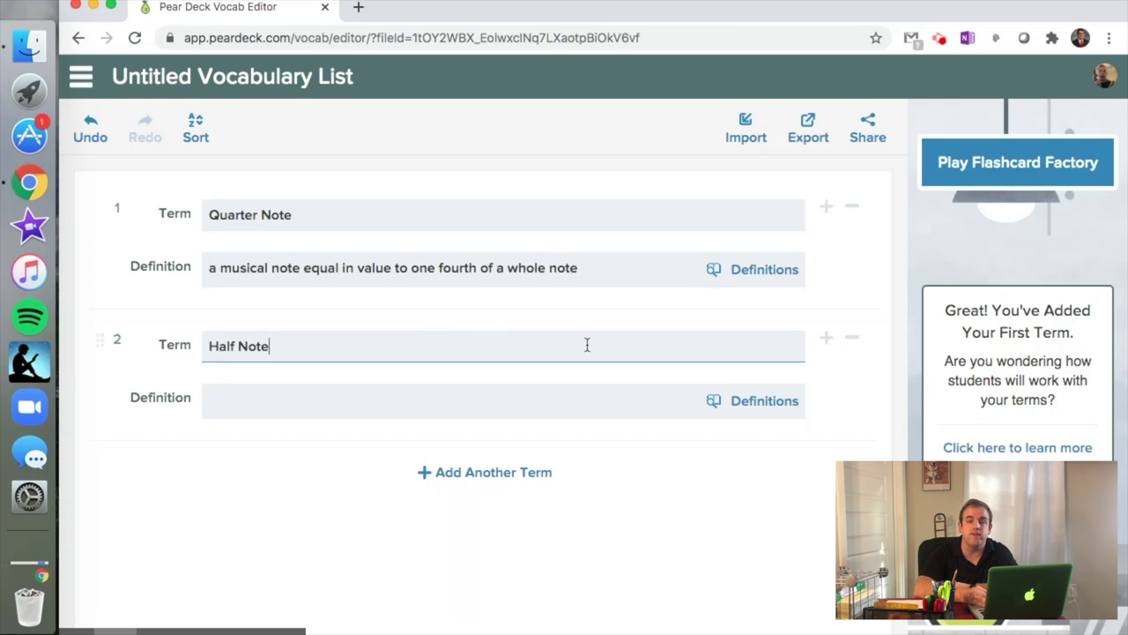
left_click(767, 403)
left_click(697, 448)
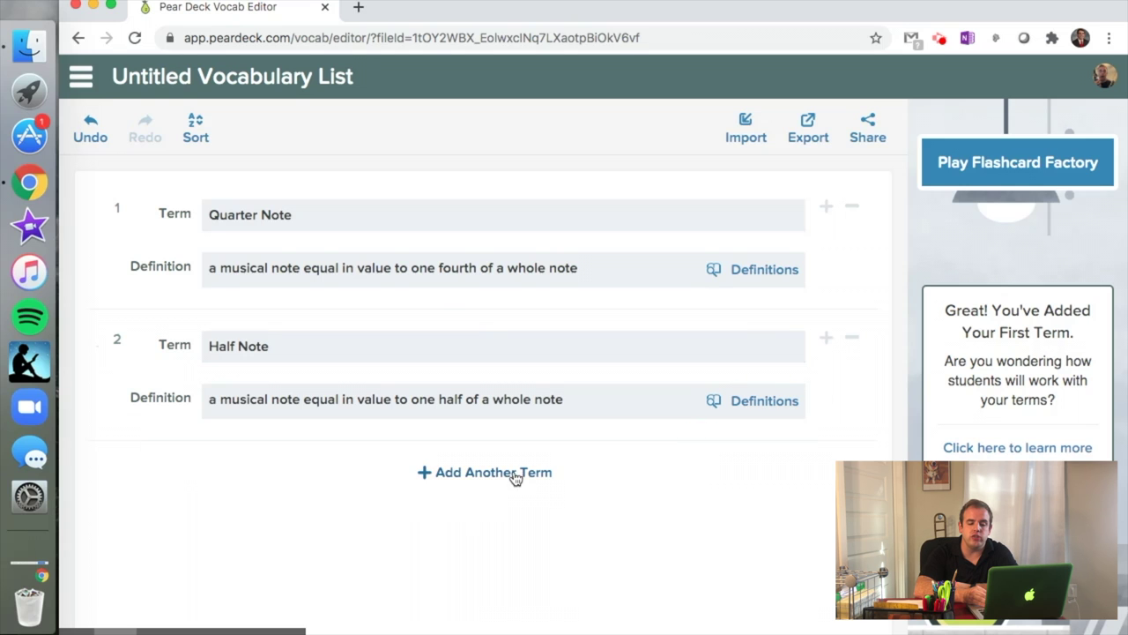
left_click(516, 476)
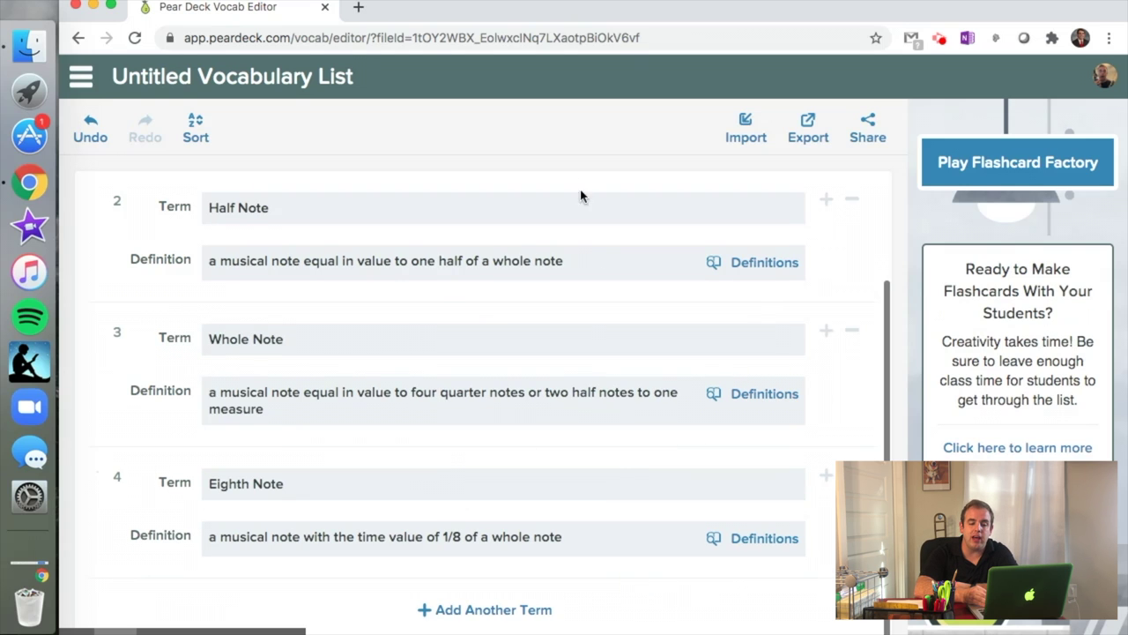
Start a Flashcard Factory game from the vocabulary list and confirm that the window is visible on the projector.
scroll(617, 471, "up", 3)
left_click(983, 183)
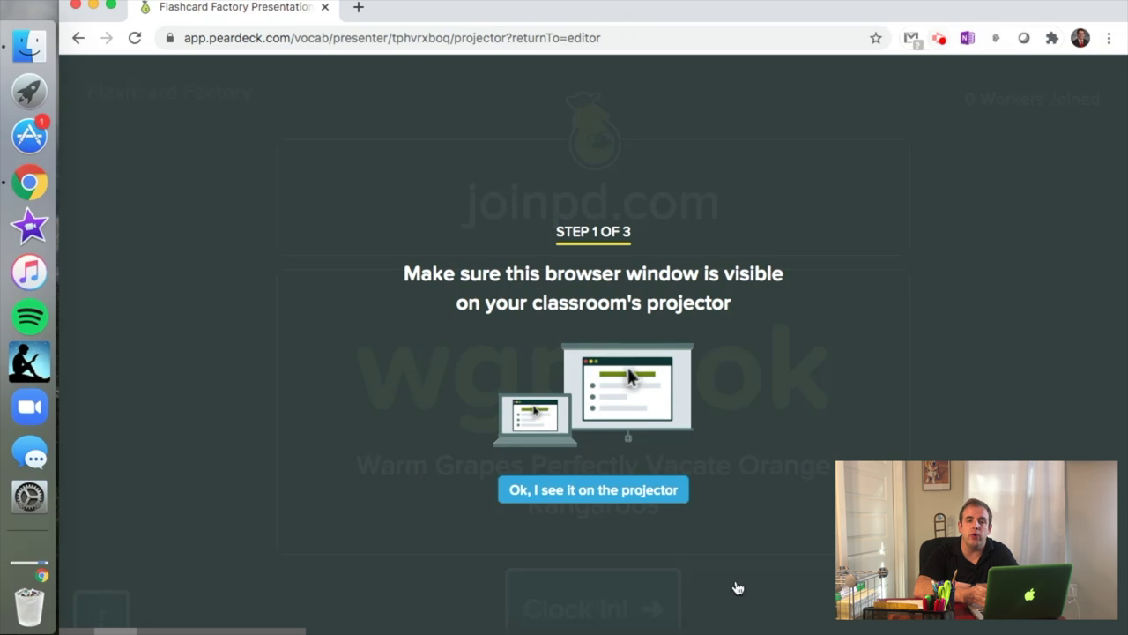
left_click(603, 490)
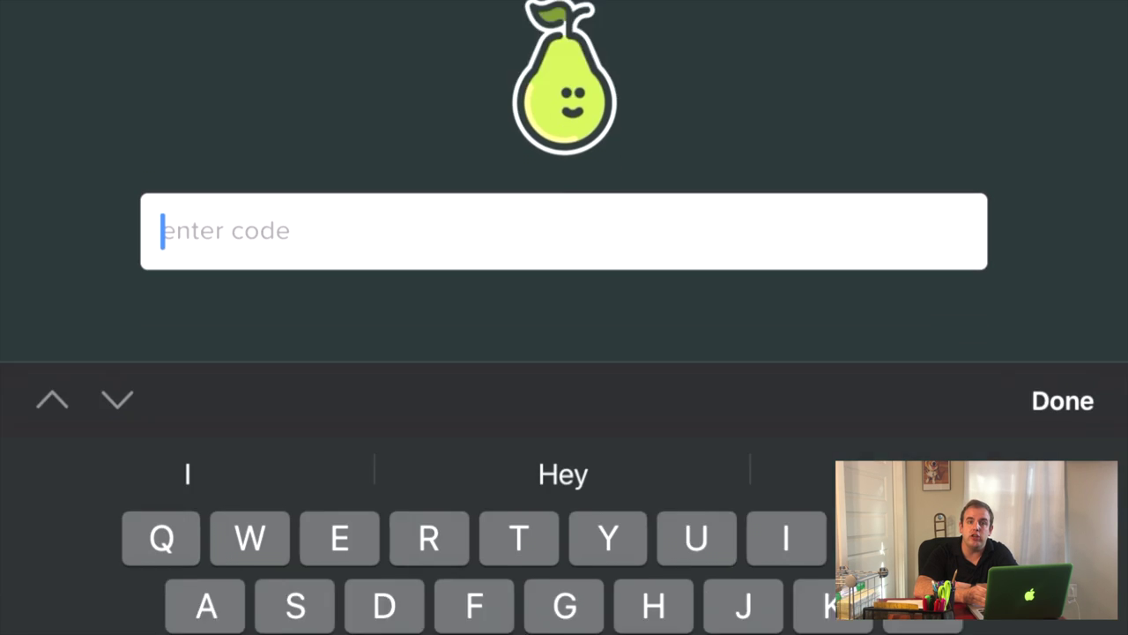
Enter the session's join code on the student device.
type("r")
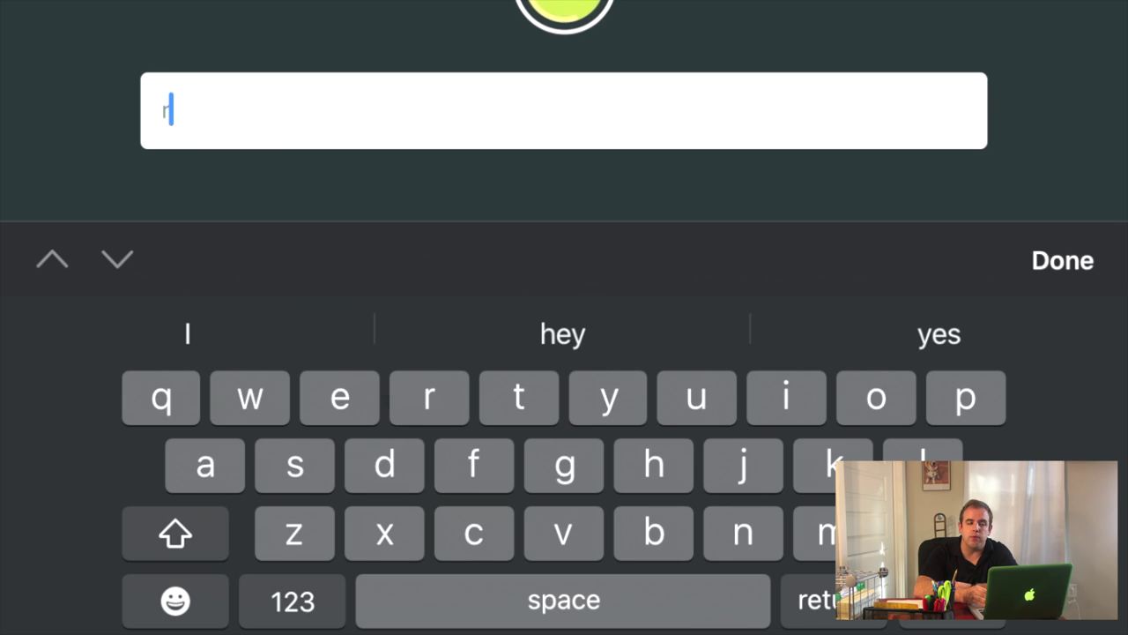
type("bw ")
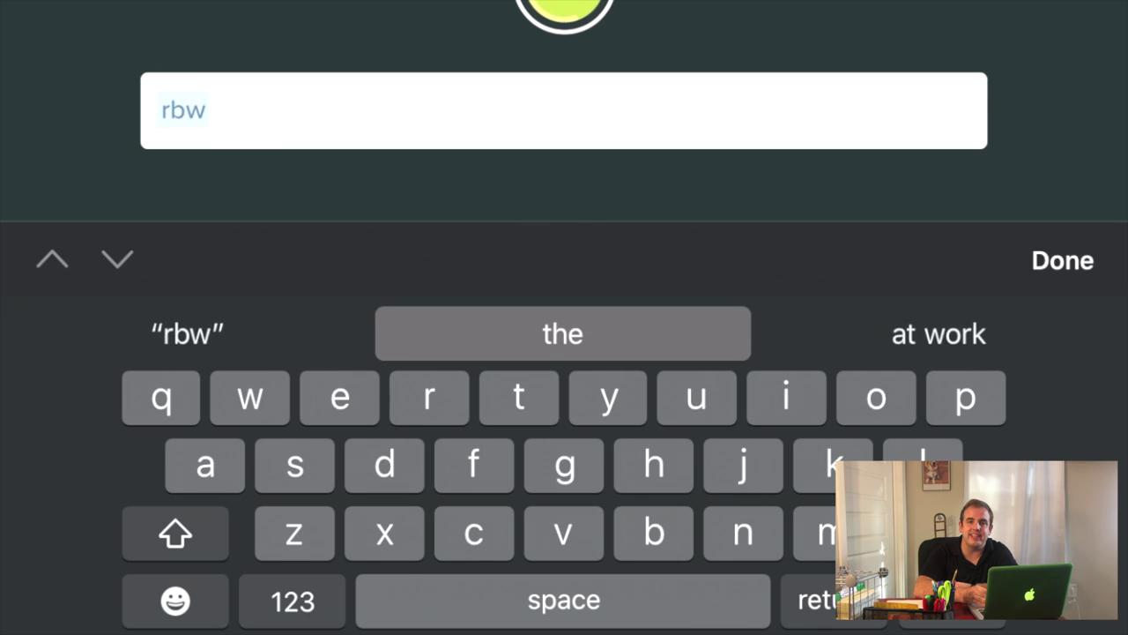
type("dya")
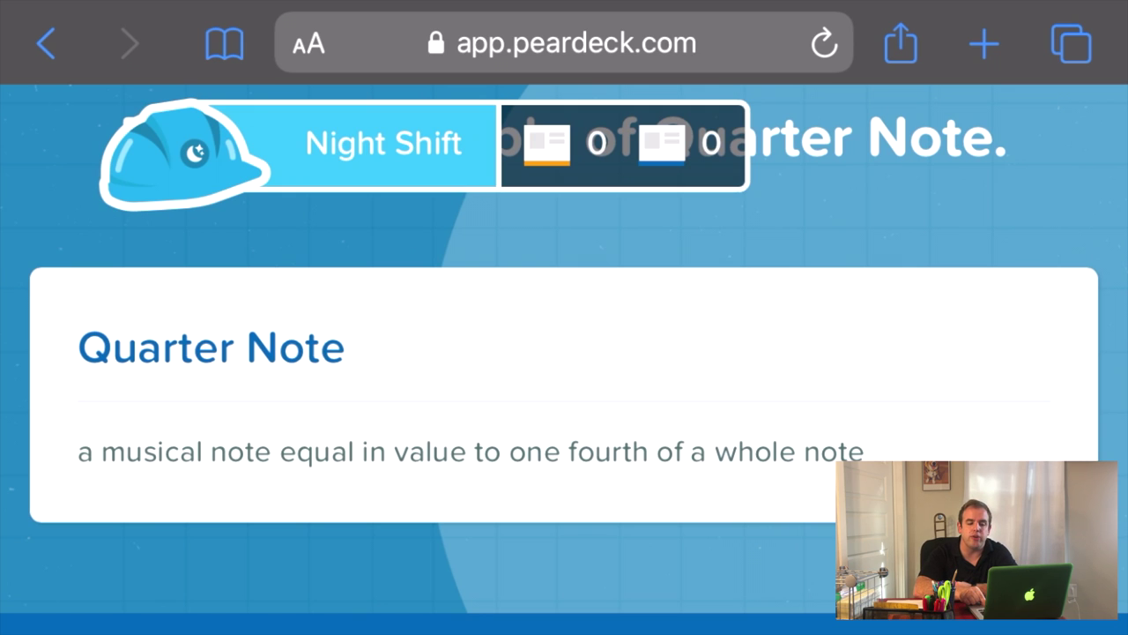
Open the drawing canvas for the Quarter Note card and sketch a quarter note with a filled head and stem.
scroll(564, 352, "down", 2)
left_click(566, 582)
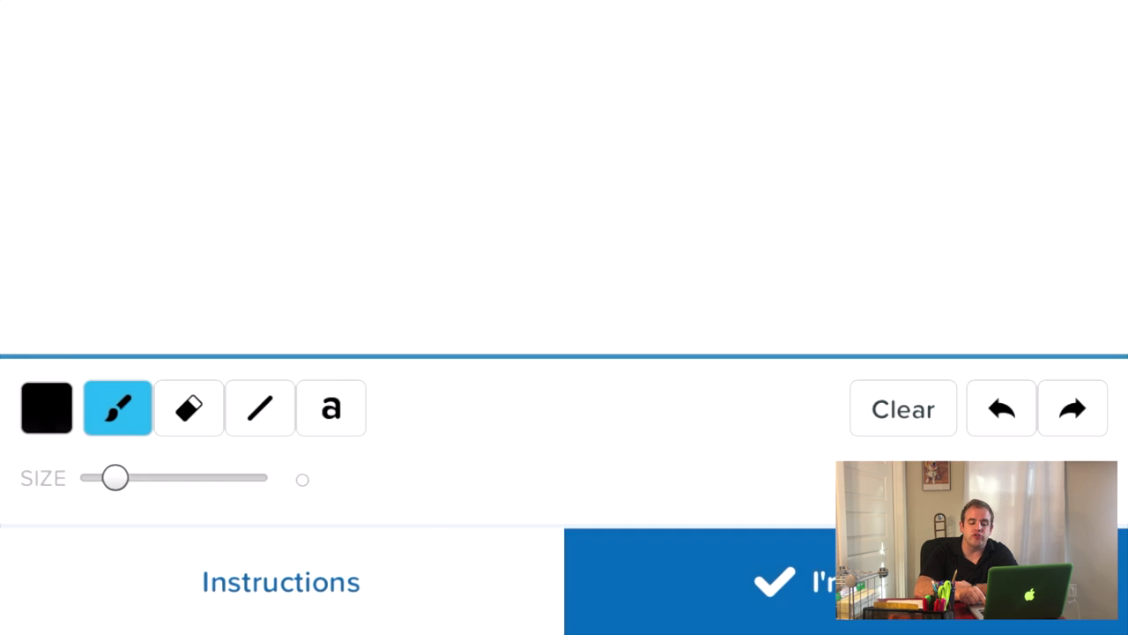
mouse_move(499, 171)
left_mouse_down()
mouse_move(498, 225)
mouse_move(528, 203)
mouse_move(564, 216)
mouse_move(551, 194)
mouse_move(511, 255)
mouse_move(518, 243)
left_mouse_up()
left_click_drag(631, 201, 604, 3)
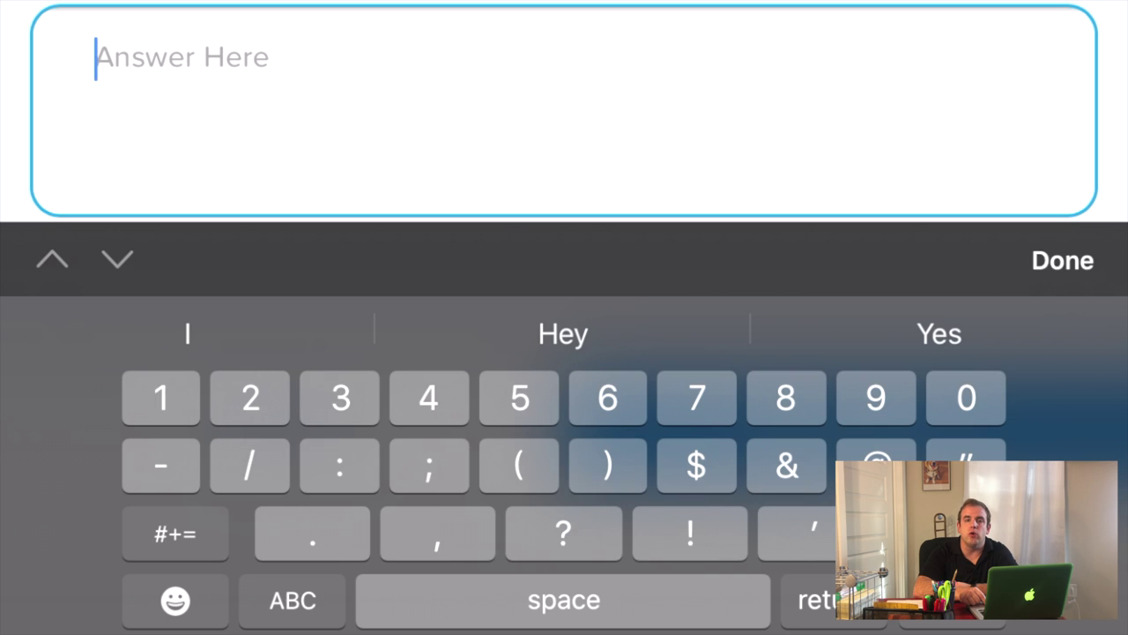
Enter "1 beat" as the written answer for the Quarter Note card and submit it.
type("1 beat")
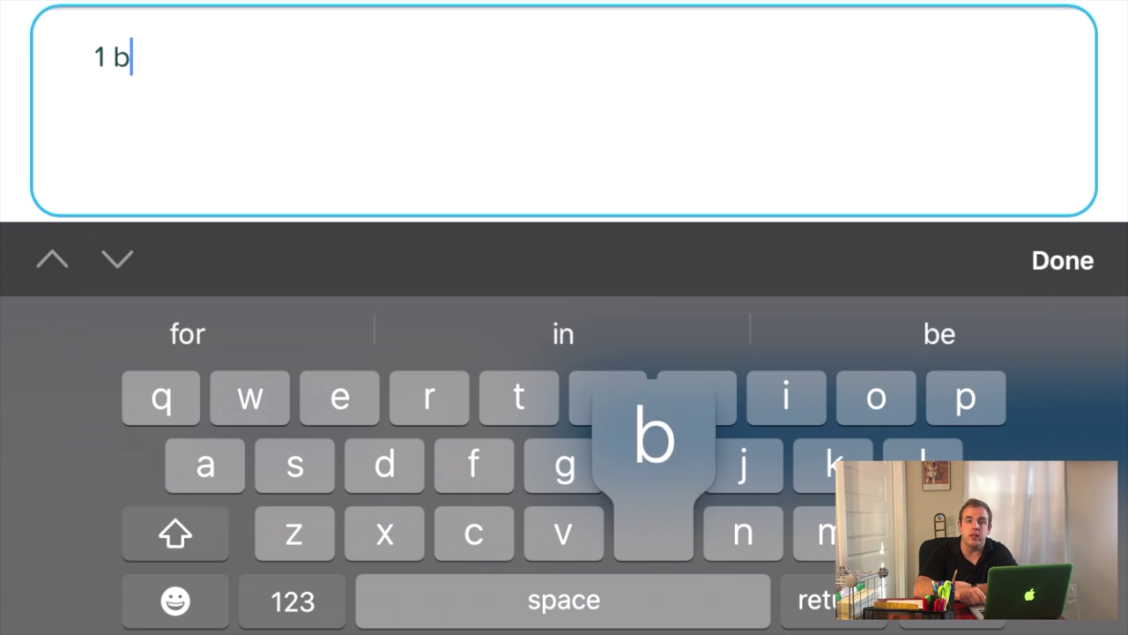
left_click(1063, 260)
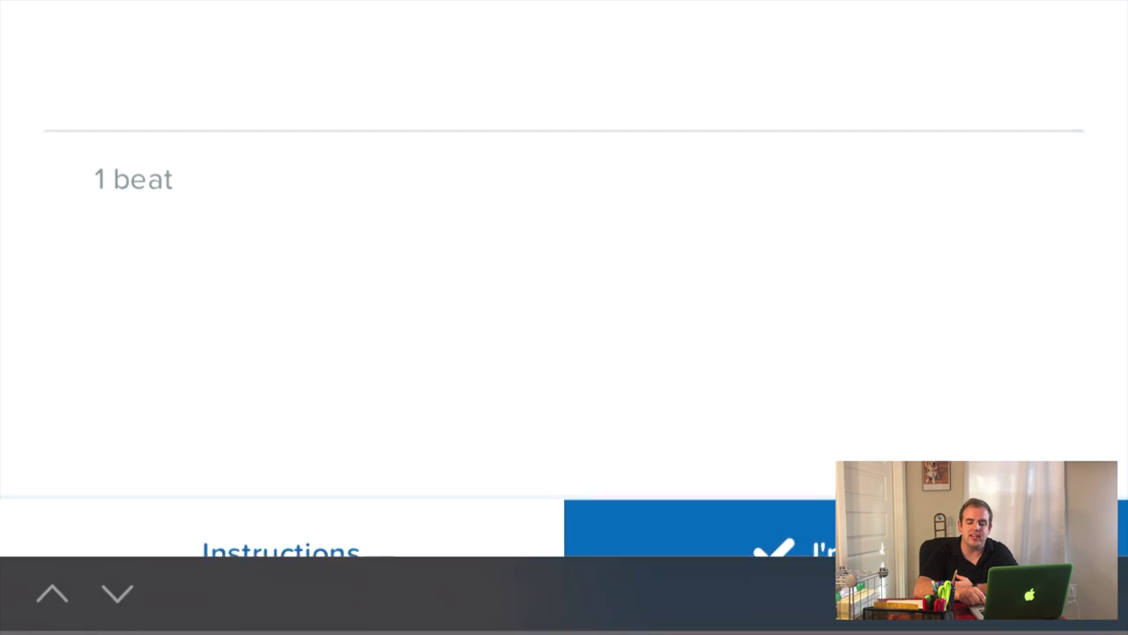
left_click(767, 581)
Open the drawing canvas for the Half Note card and sketch a half note with an open head and stem.
left_click(565, 582)
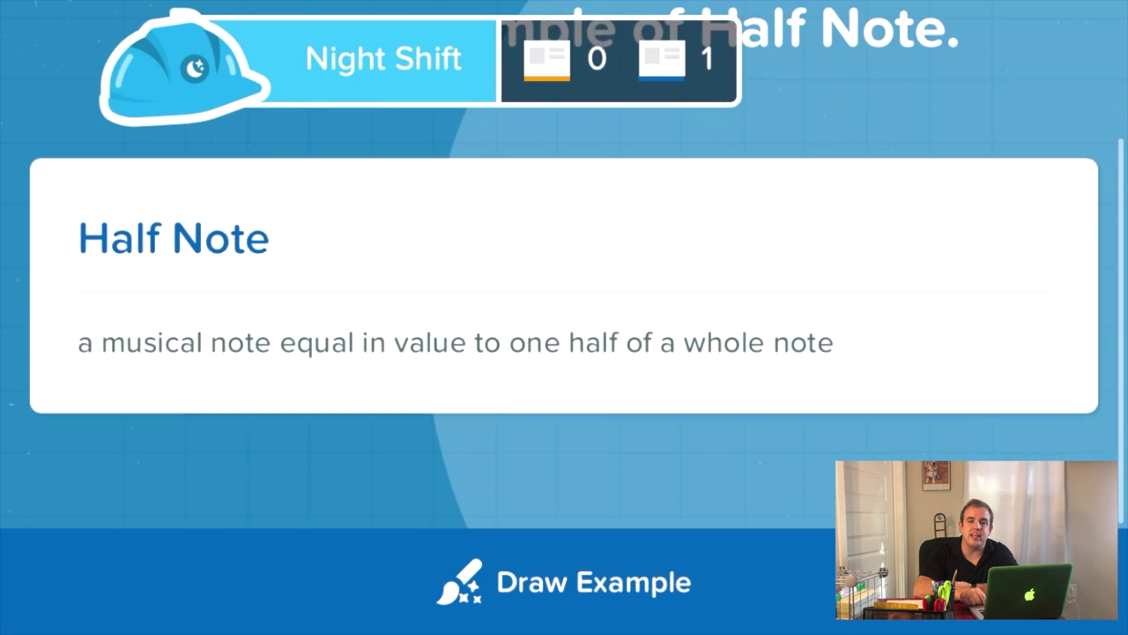
left_click(564, 582)
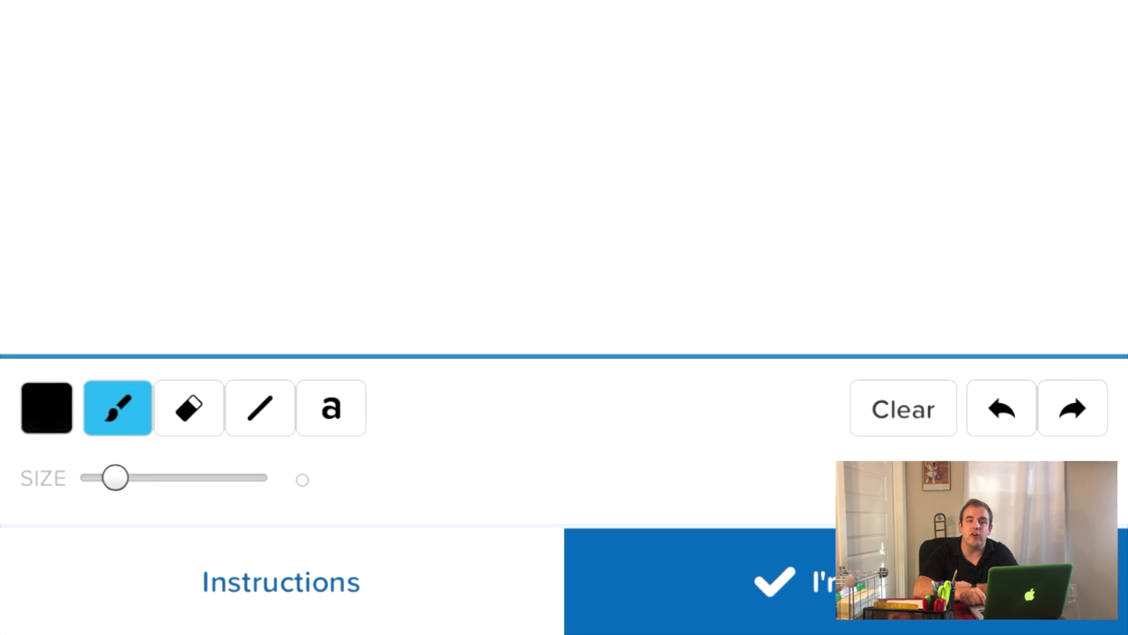
left_click_drag(556, 180, 595, 212)
left_click_drag(502, 229, 480, 291)
left_click_drag(615, 216, 581, 31)
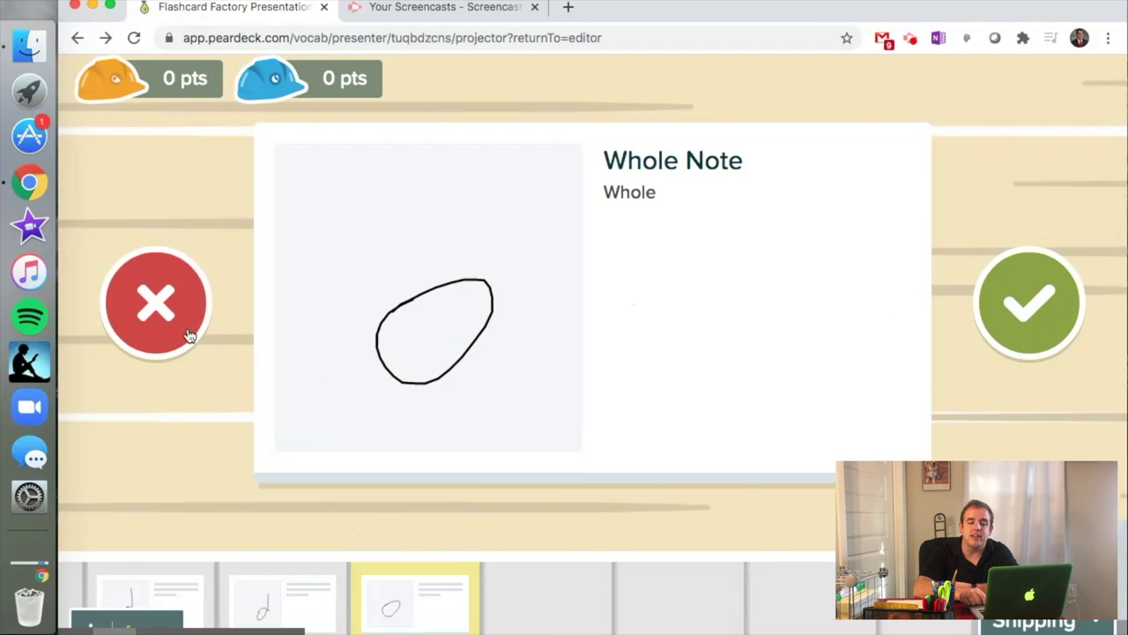
Approve the Whole Note, Half Note and Quarter Note flashcards on the presenter view and reject the Eighth Note flashcard.
left_click(1049, 313)
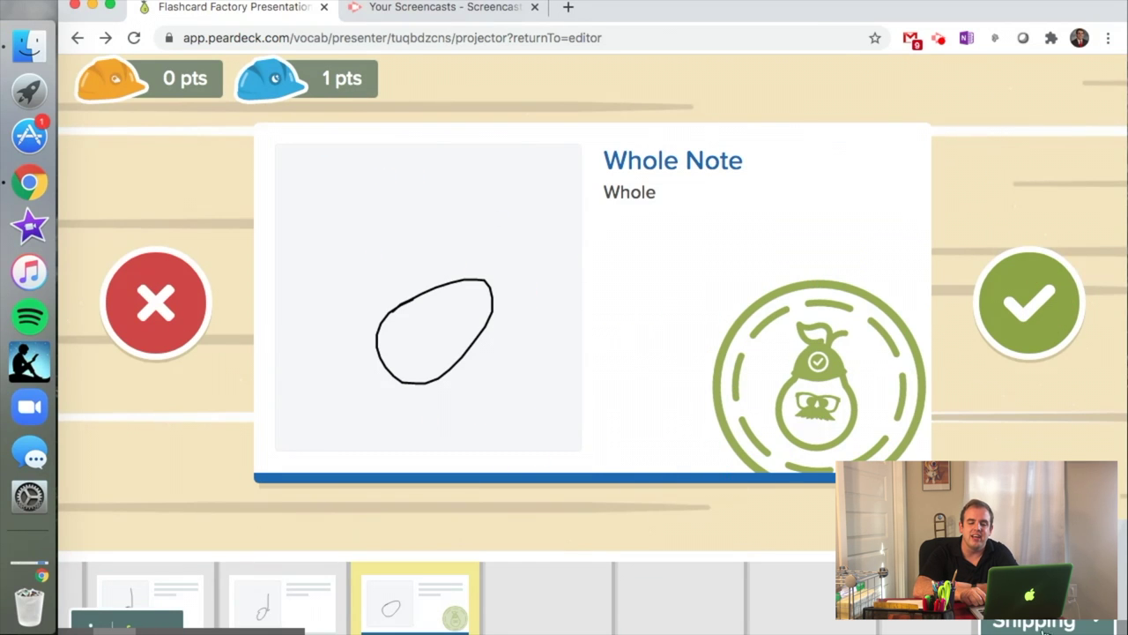
left_click(269, 608)
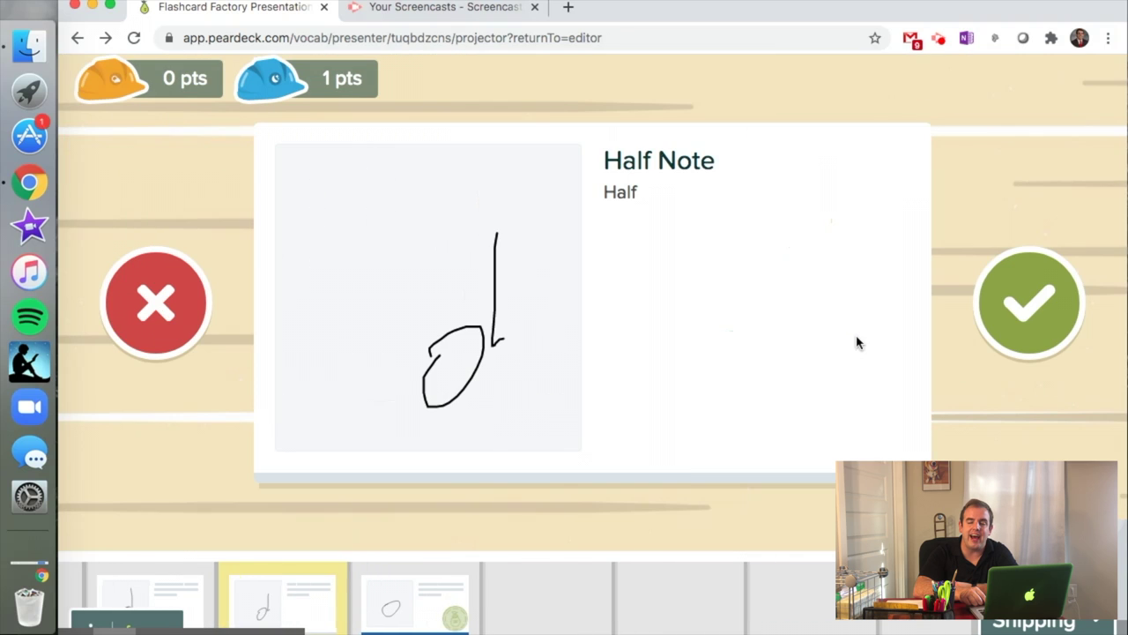
left_click(1042, 304)
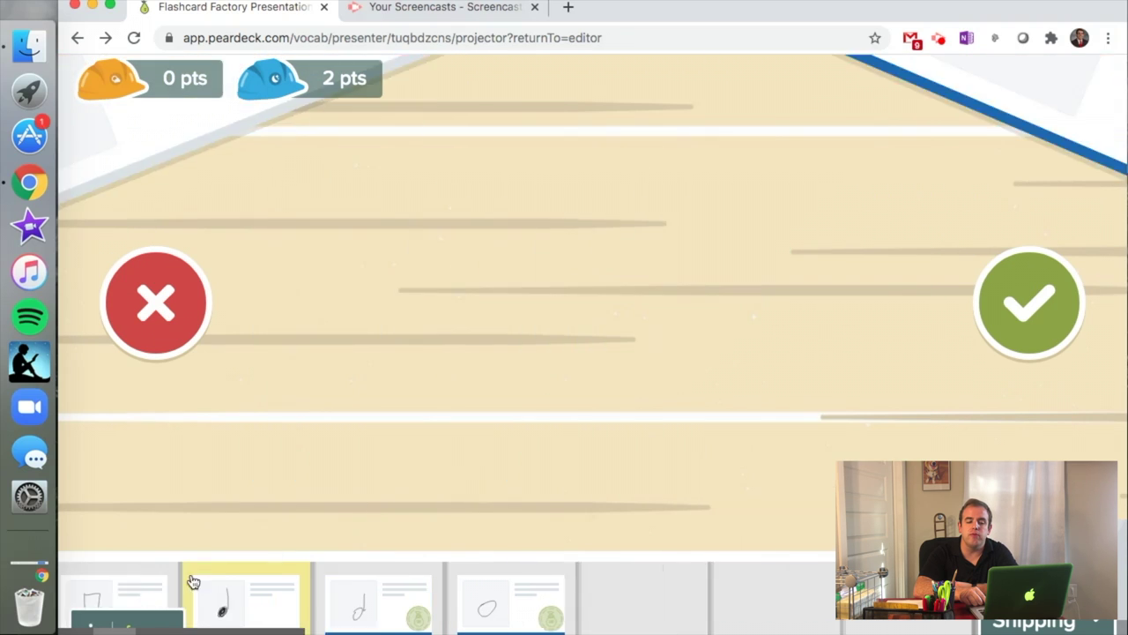
left_click(189, 582)
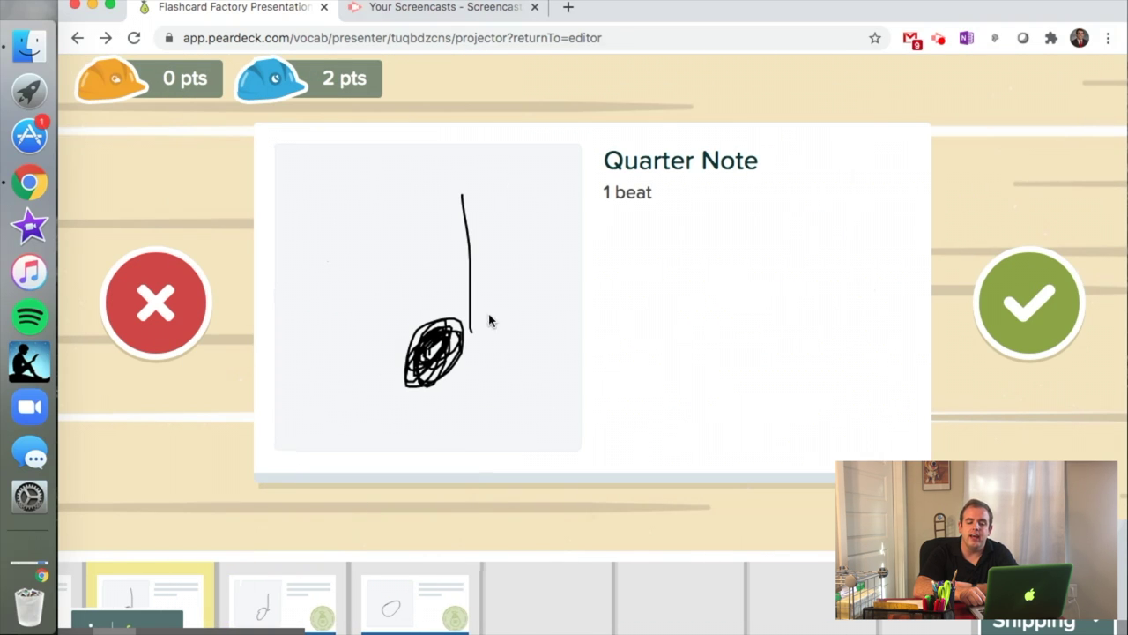
left_click(1018, 302)
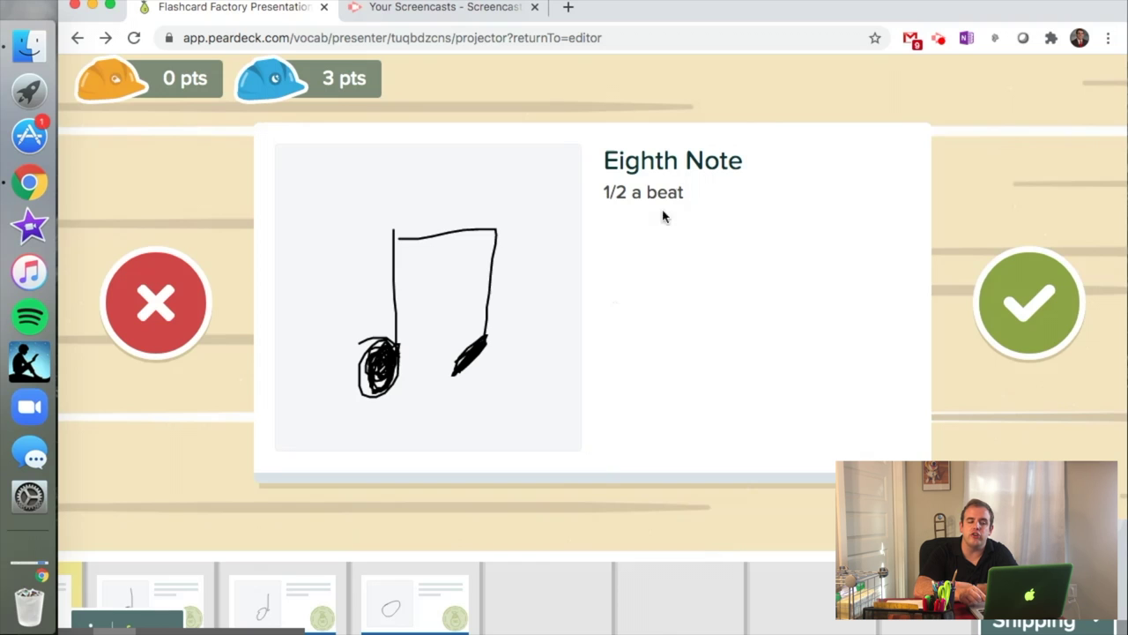
left_click(171, 305)
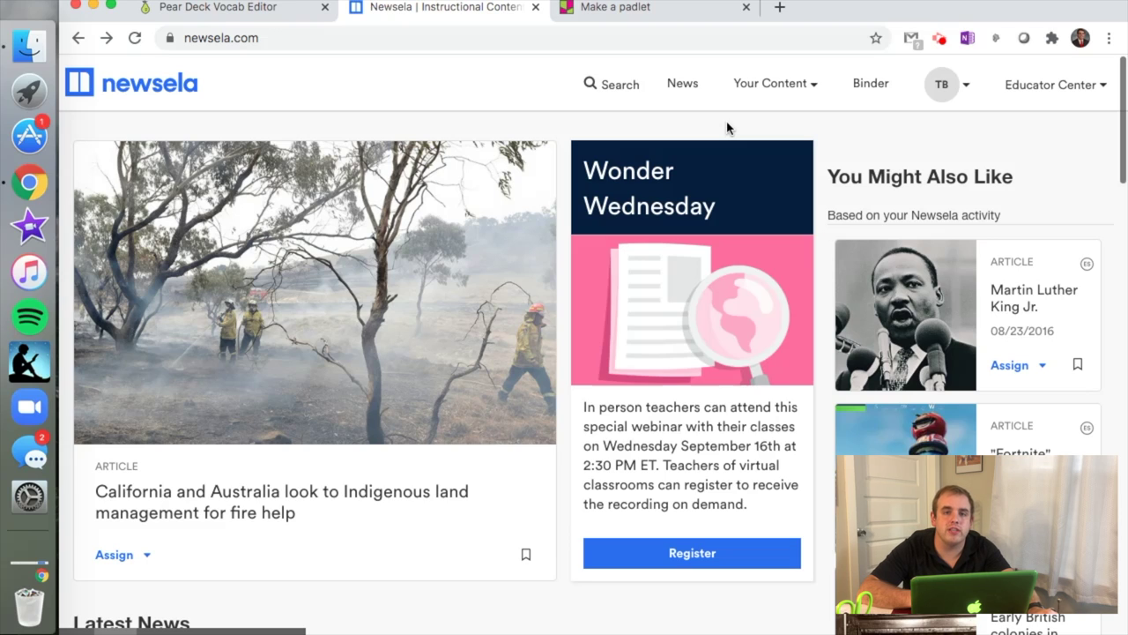
Switch to Newsela, search for "music" and open the article "The Lakota Music Project hopes to connect people through music".
left_click(624, 92)
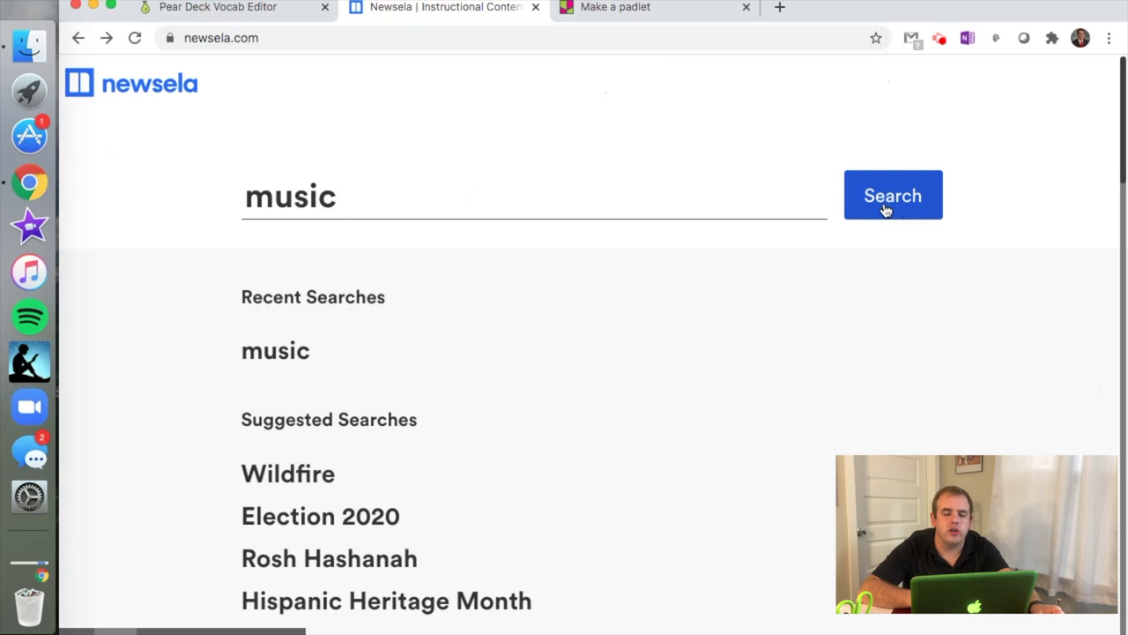
left_click(886, 211)
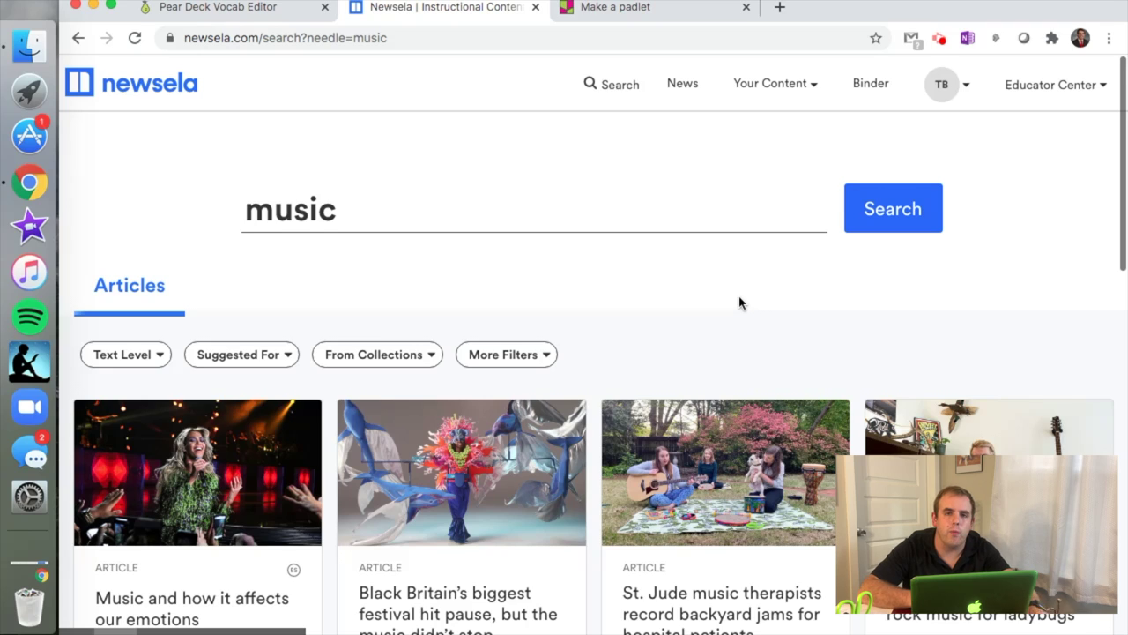
scroll(739, 303, "down", 2)
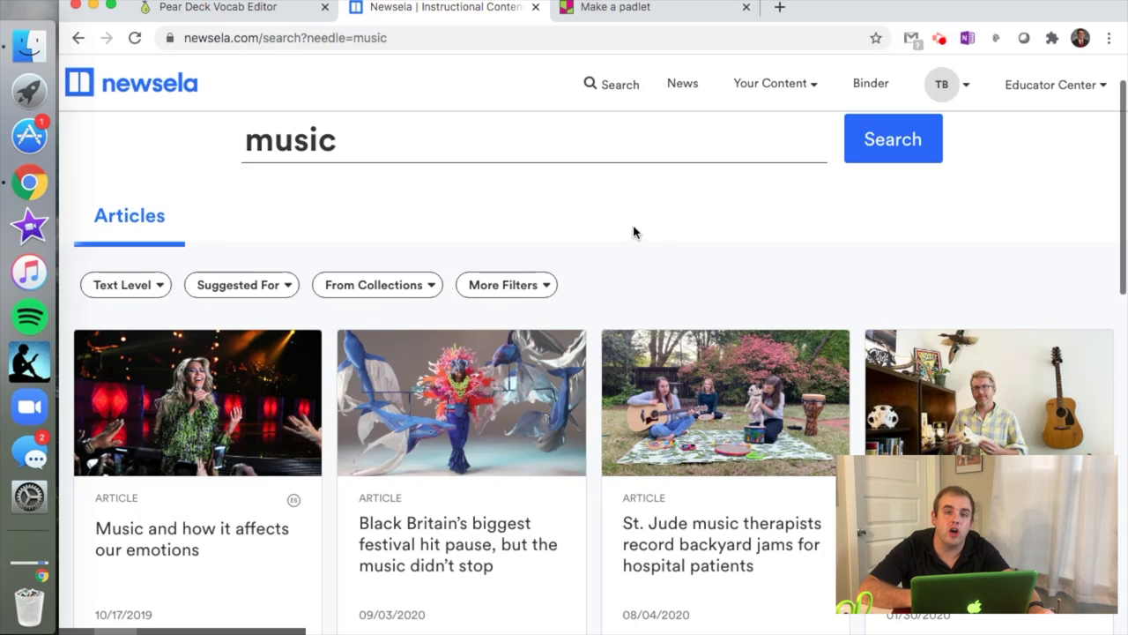
scroll(578, 368, "down", 10)
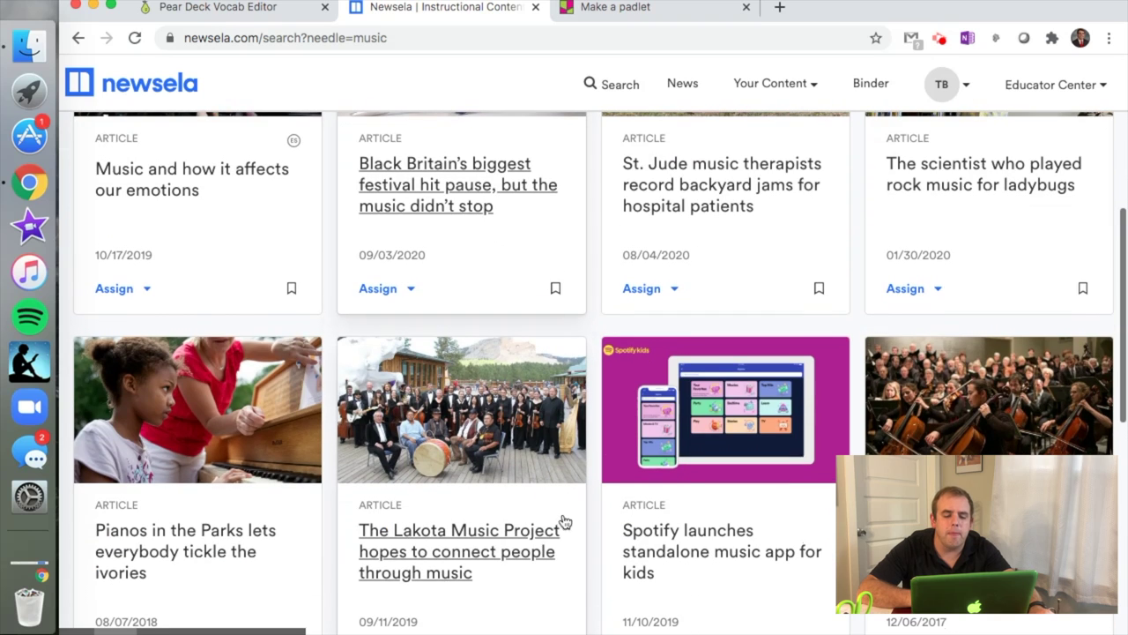
left_click(491, 549)
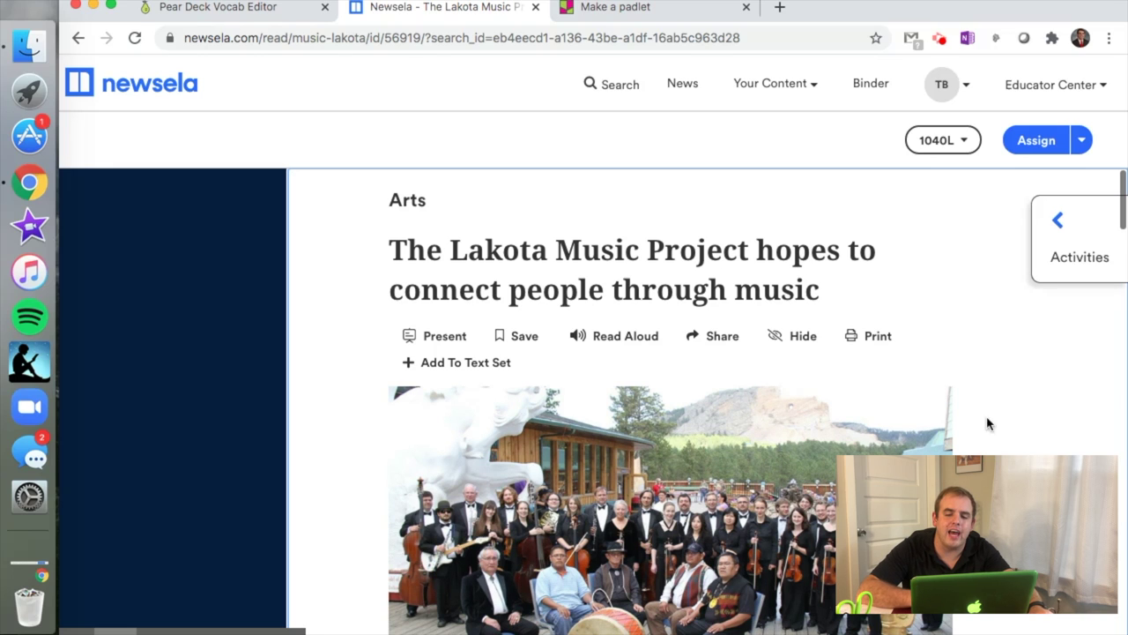
View the writing activity for the Lakota Music Project article and close the activities.
left_click(1060, 255)
left_click(974, 309)
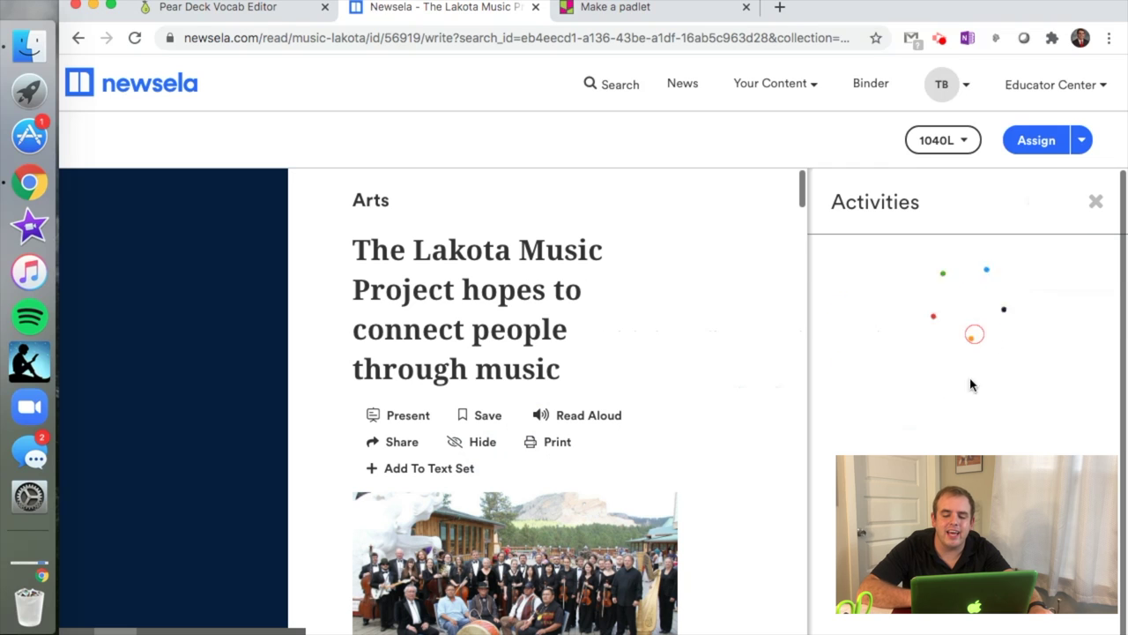
left_click(1095, 202)
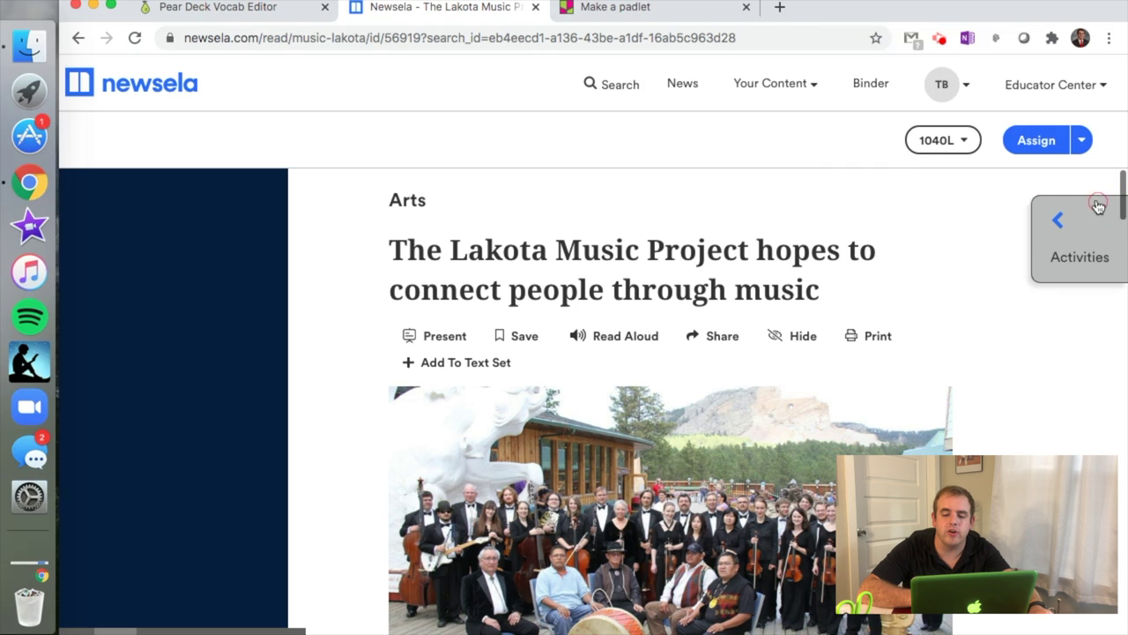
Switch the Lakota Music Project article's reading level to 600L, followed by MAX.
scroll(886, 370, "down", 3)
scroll(886, 370, "down", 3)
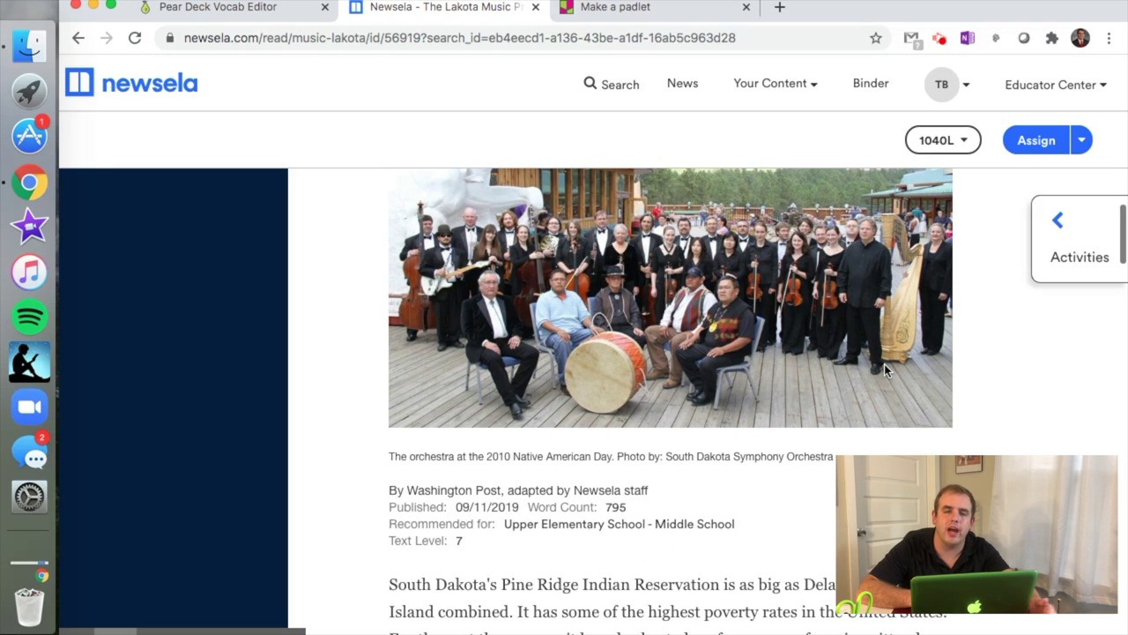
left_click(944, 146)
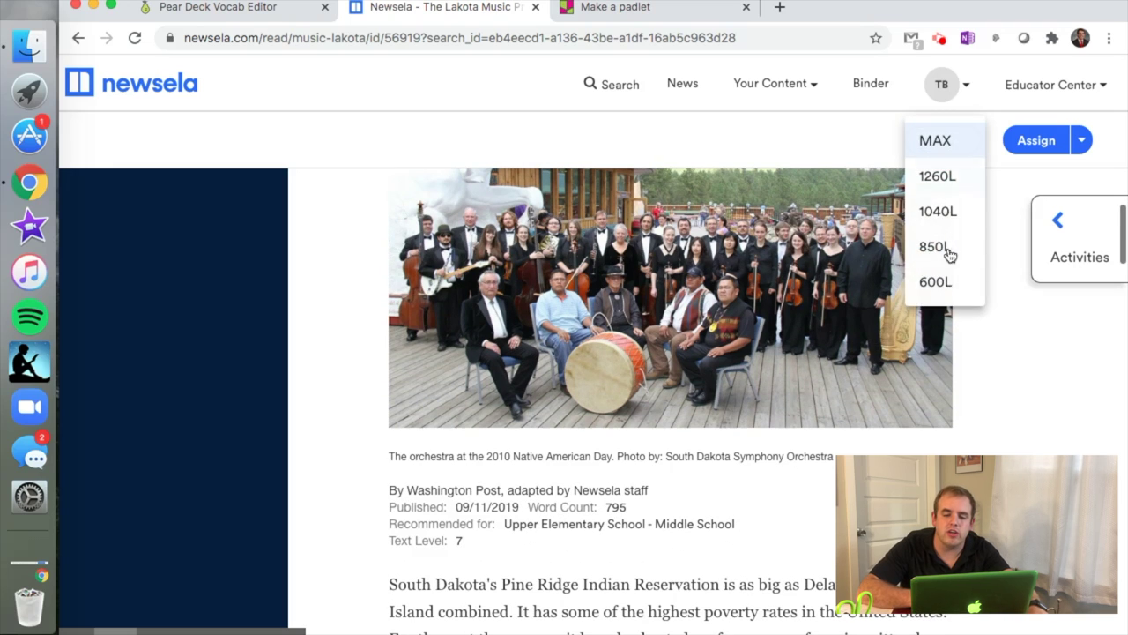
left_click(937, 282)
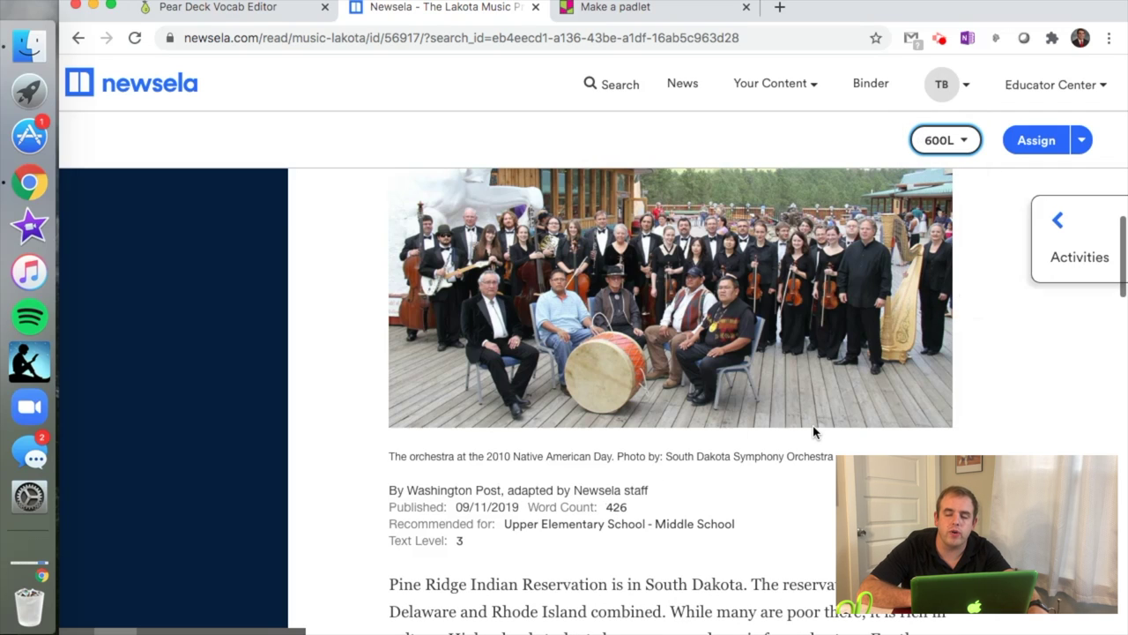
left_click(939, 140)
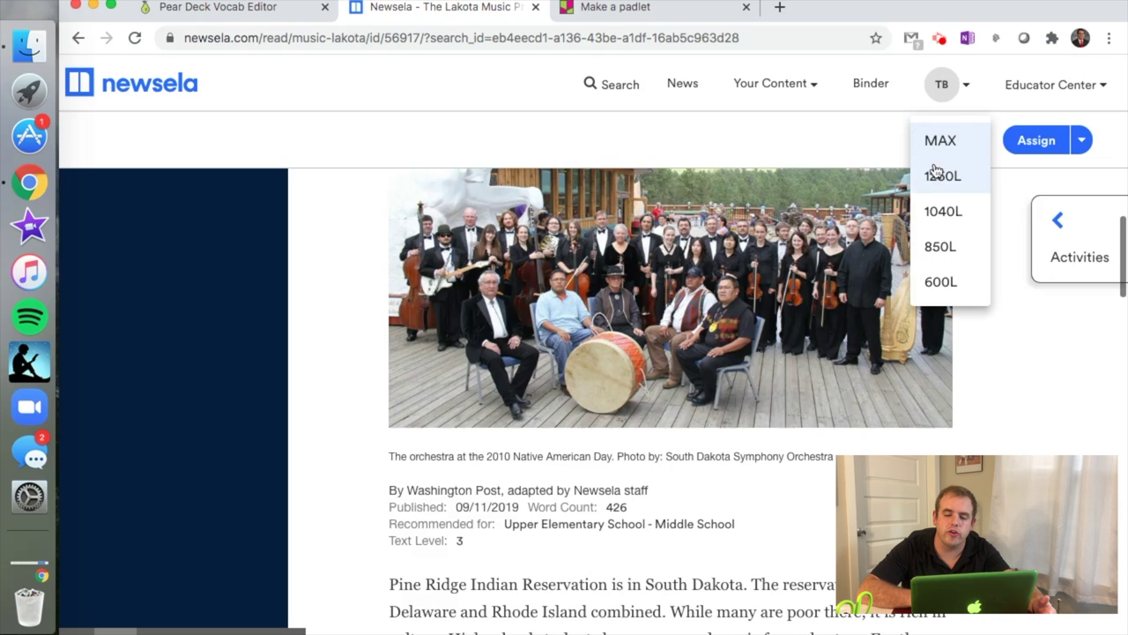
left_click(930, 140)
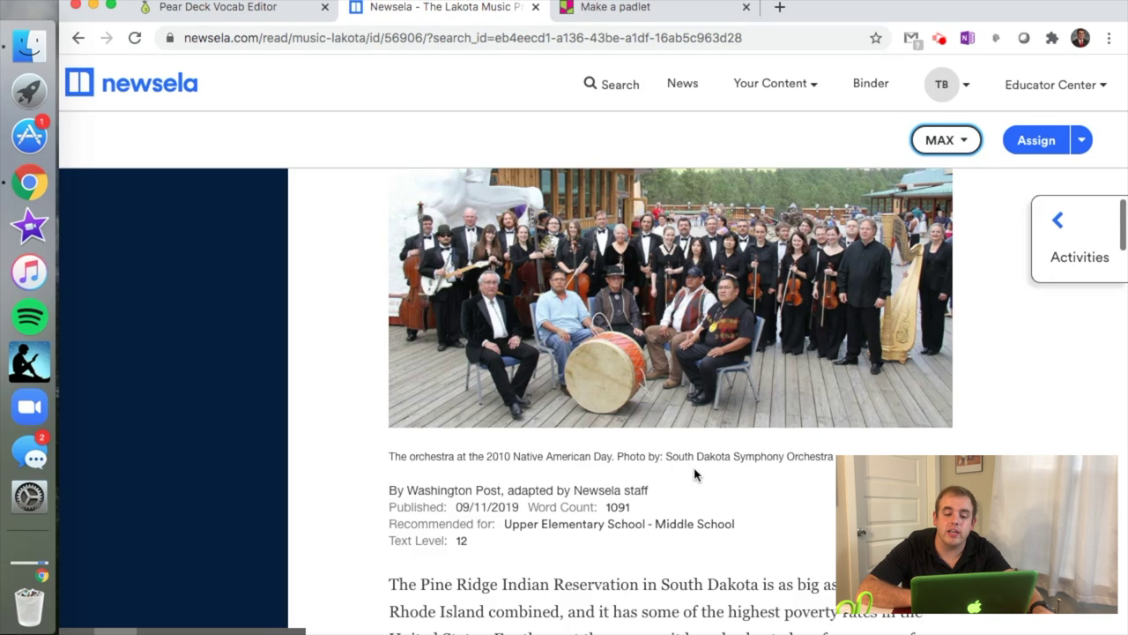
scroll(693, 475, "up", 2)
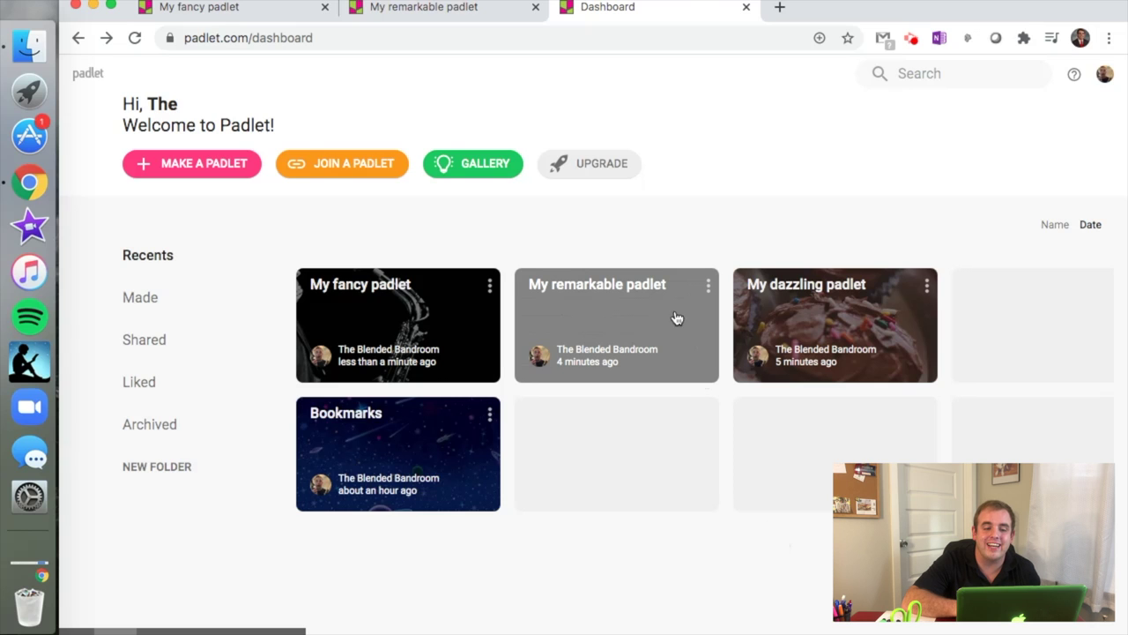
View the jazz timeline in My remarkable padlet and briefly play the Count Basie's Big Band video in My fancy padlet.
left_click(434, 9)
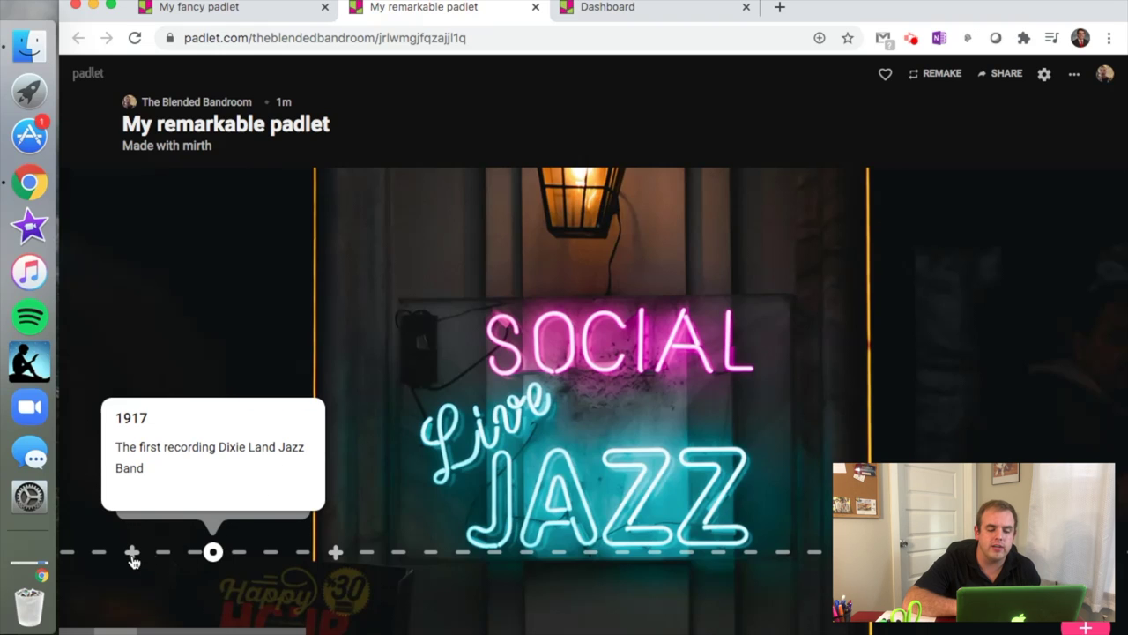
mouse_move(156, 425)
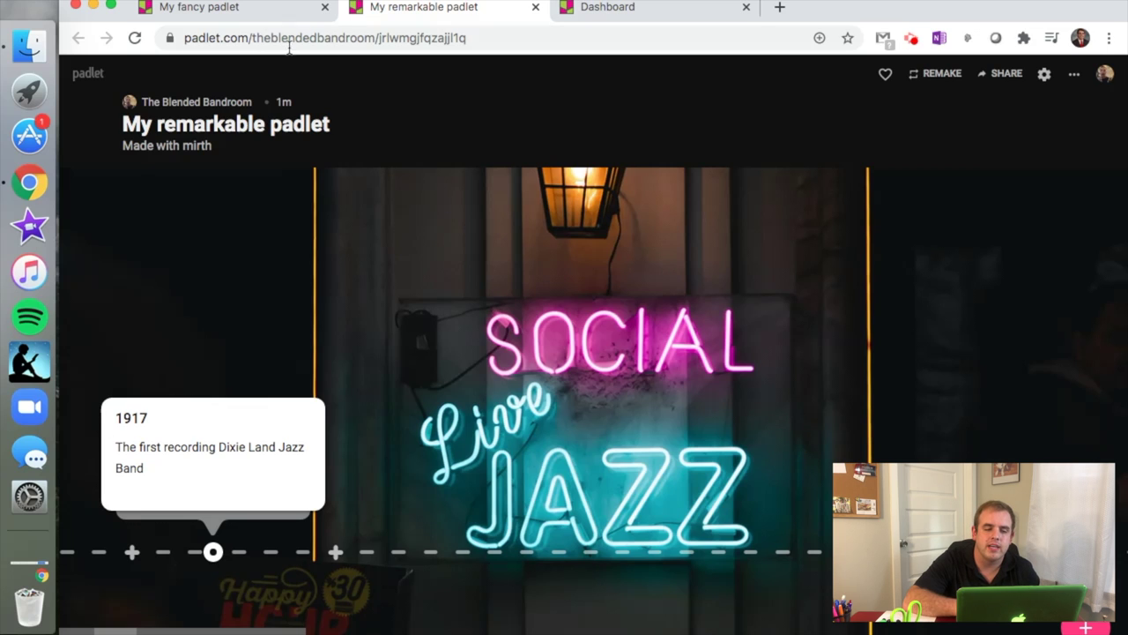
left_click(236, 16)
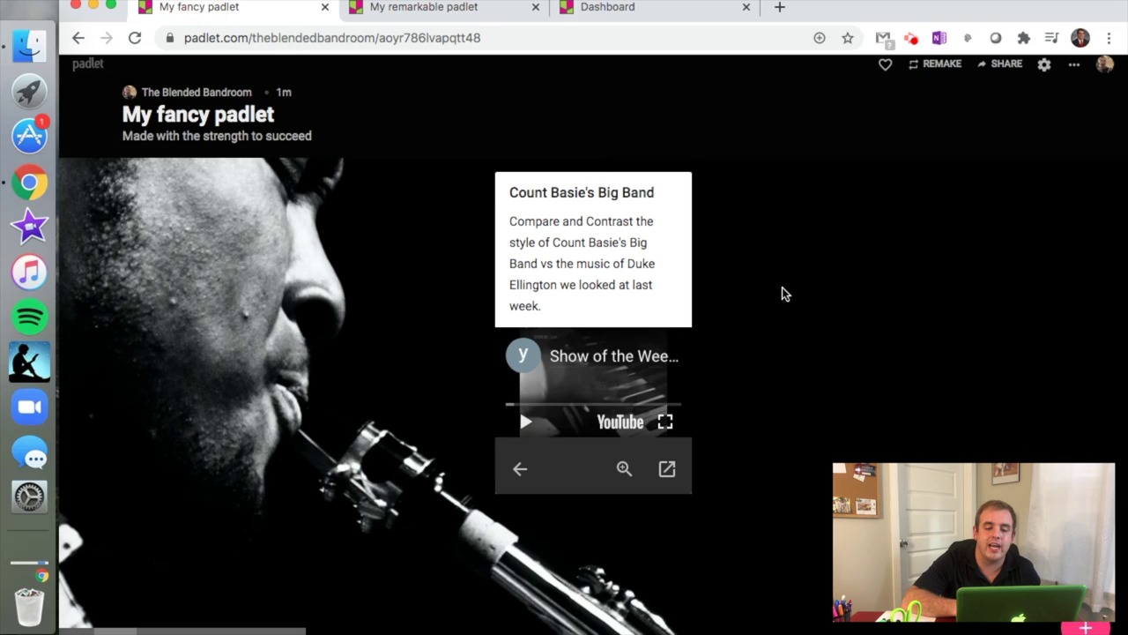
left_click(522, 425)
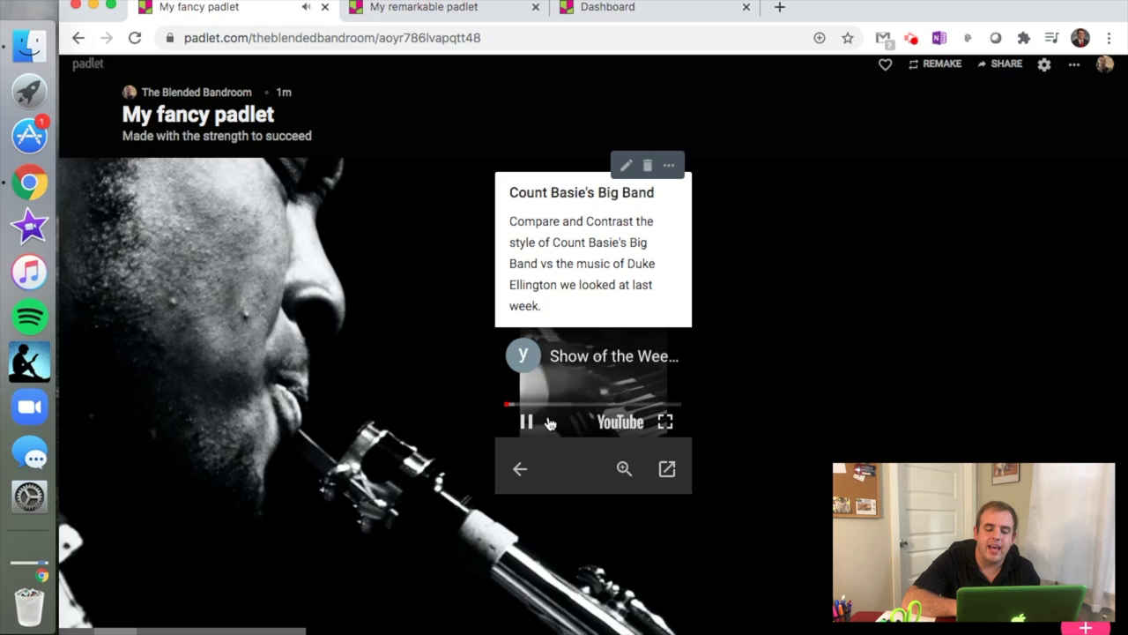
left_click(526, 421)
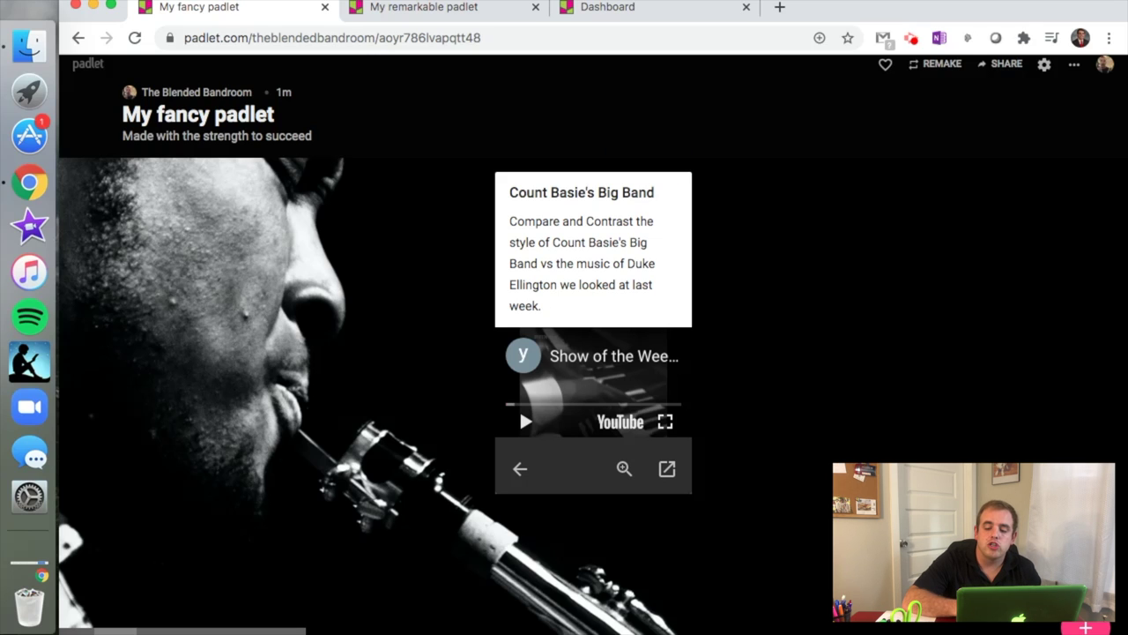
Add a new post titled "THe Blended Bandroom" to My fancy padlet and start its body text.
left_click(1086, 628)
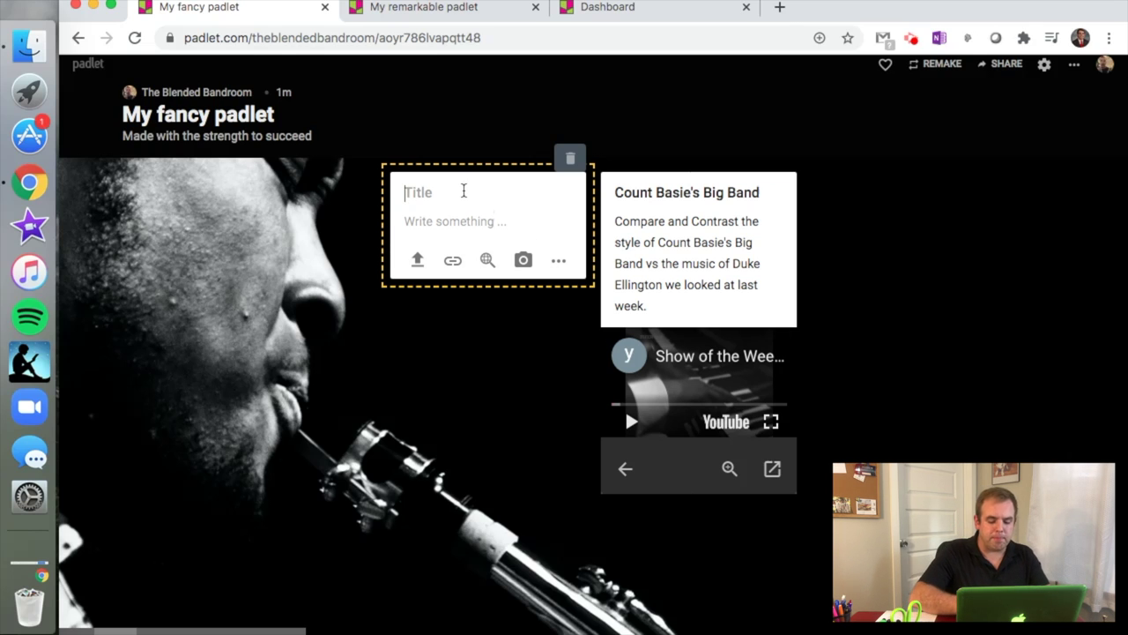
type("THe Ble")
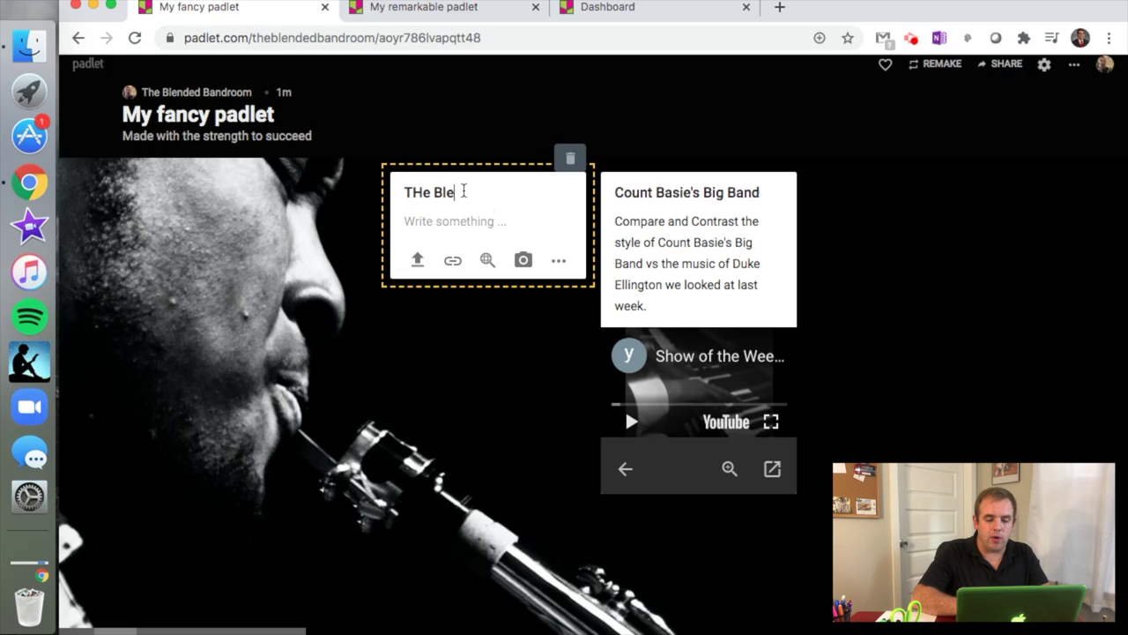
type("nded ")
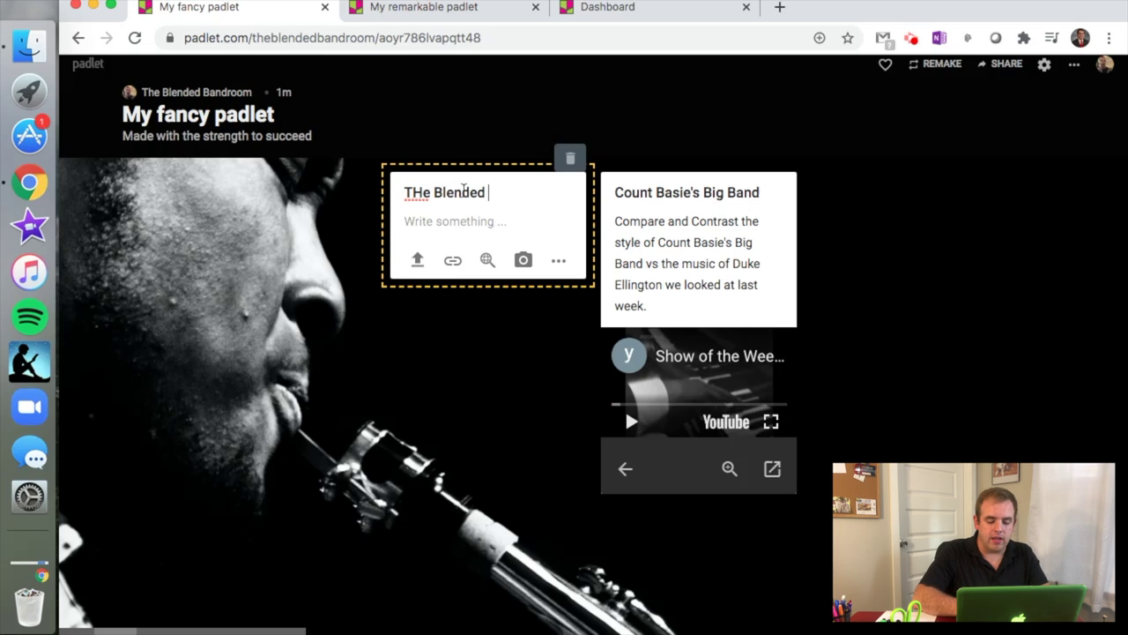
type("Bandroom")
left_click(433, 220)
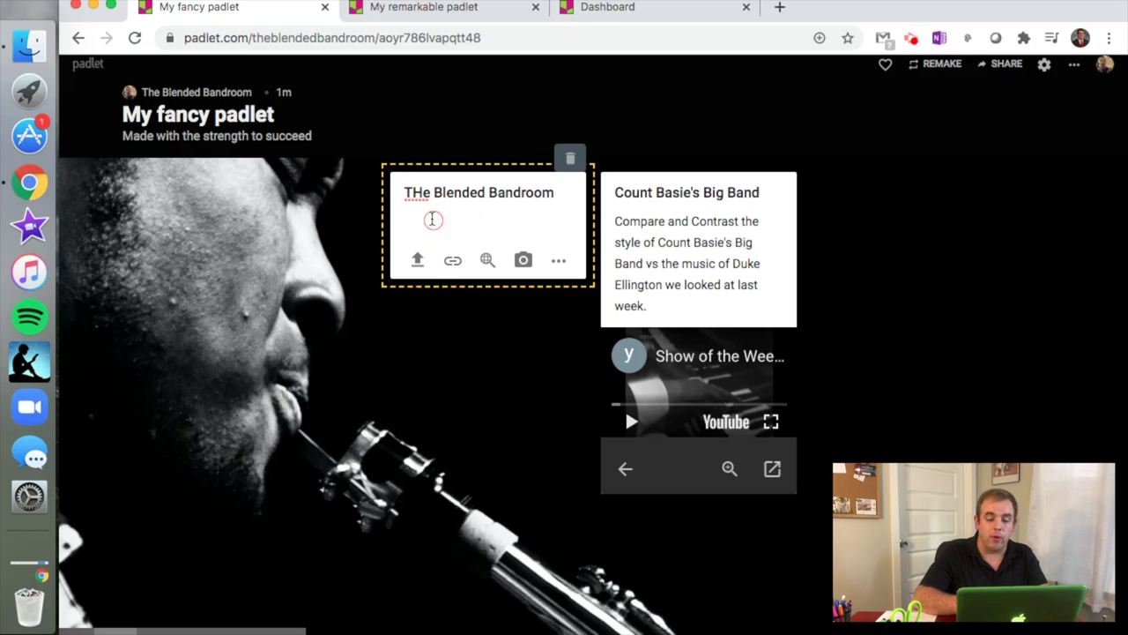